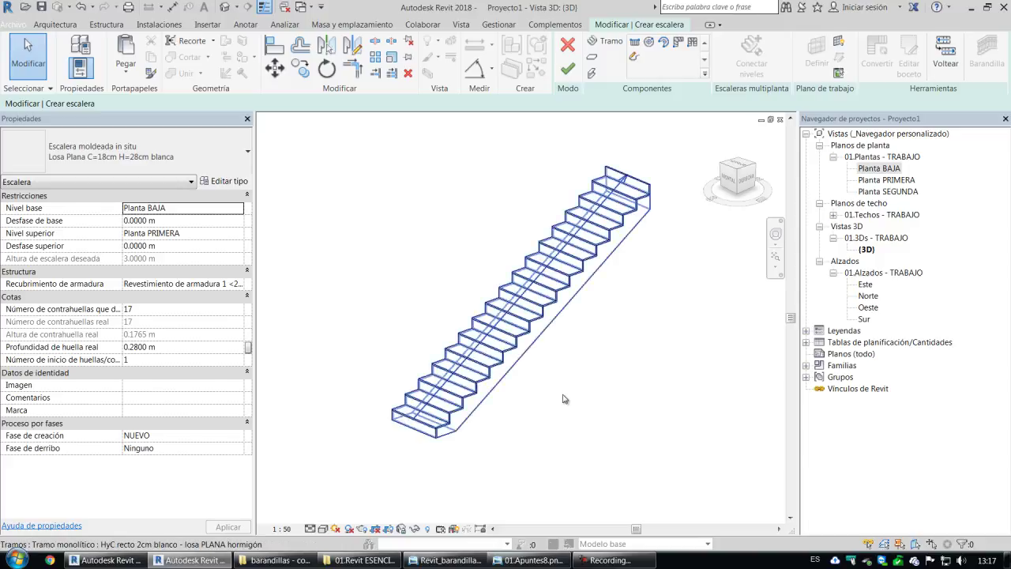
# Convert the straight stair run to a sketch-based component, then open its sketch and finish it.
pyautogui.click(528, 341)
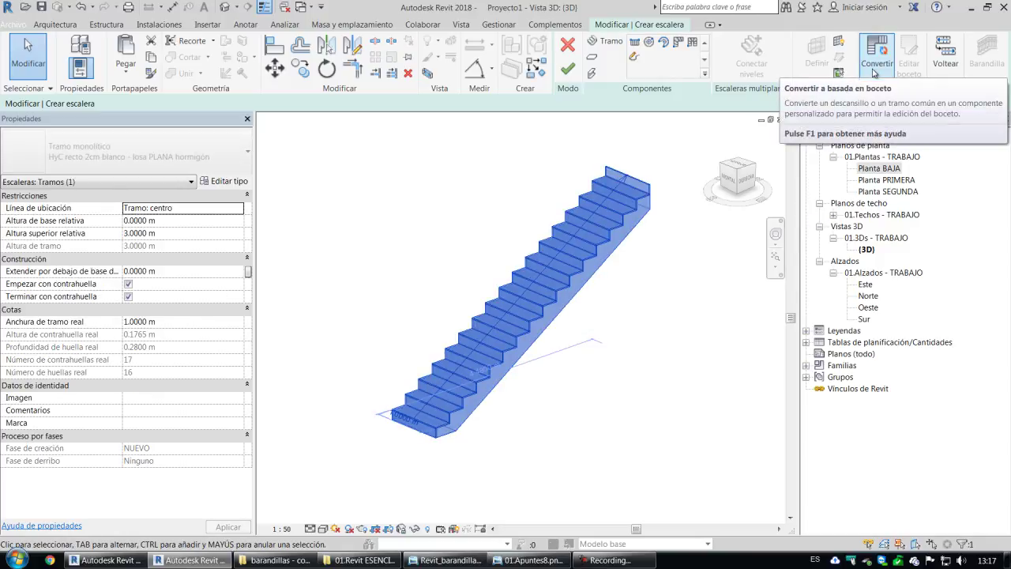
pyautogui.click(874, 72)
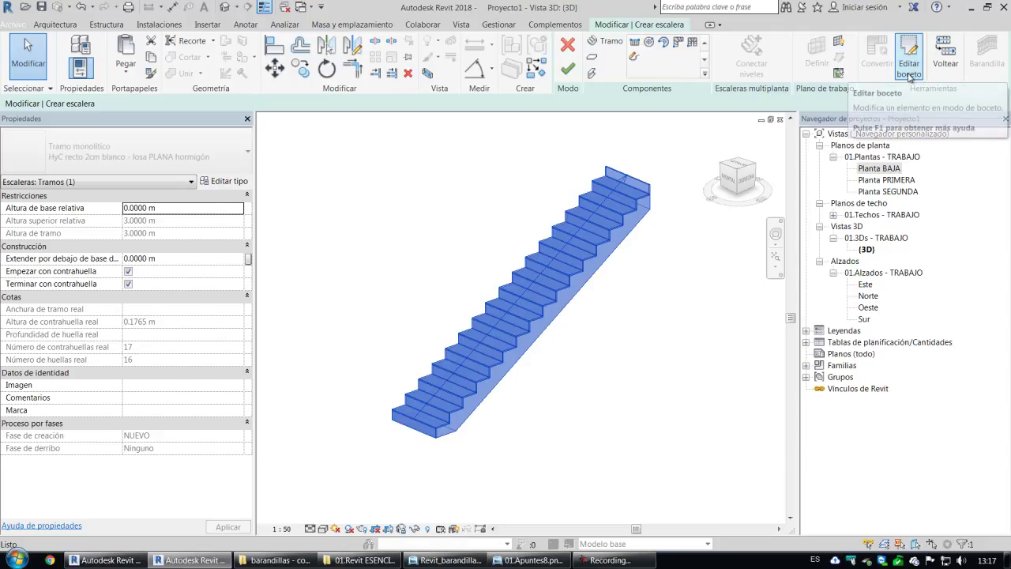
pyautogui.click(909, 70)
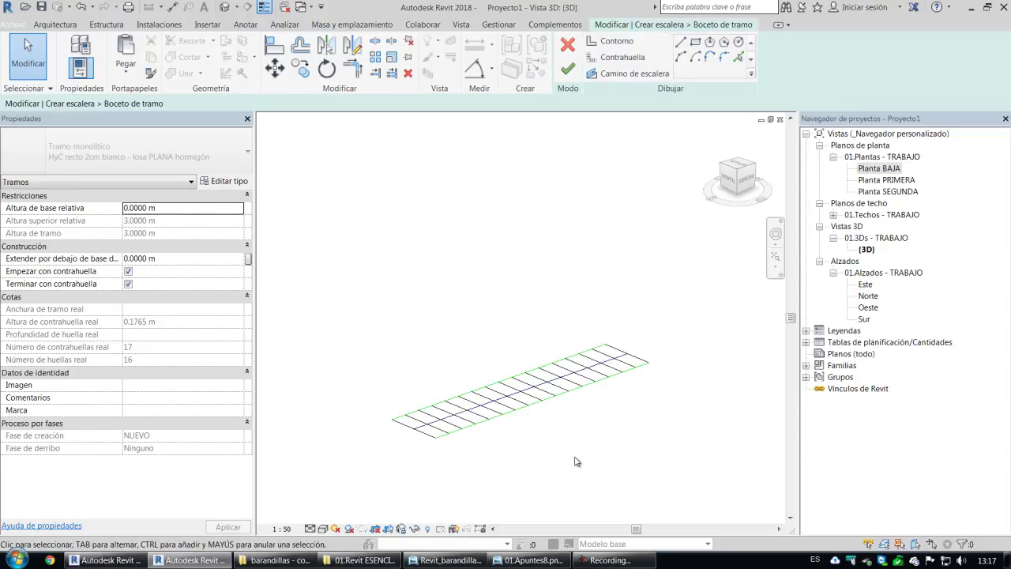
pyautogui.scroll(3, 586, 458)
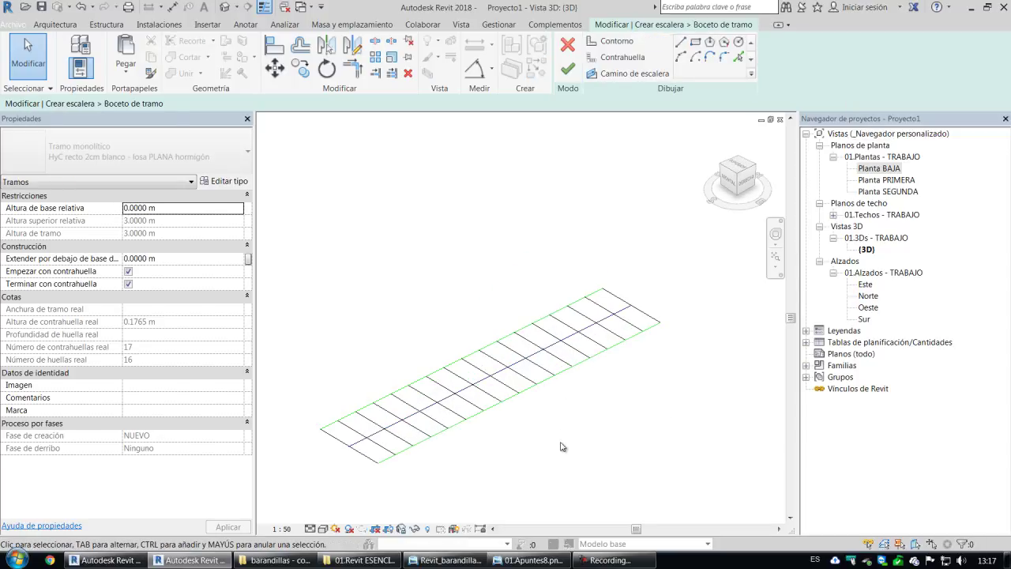
pyautogui.keyDown('shift'); pyautogui.moveTo(561, 444); pyautogui.dragTo(559, 454, button='middle'); pyautogui.keyUp('shift')
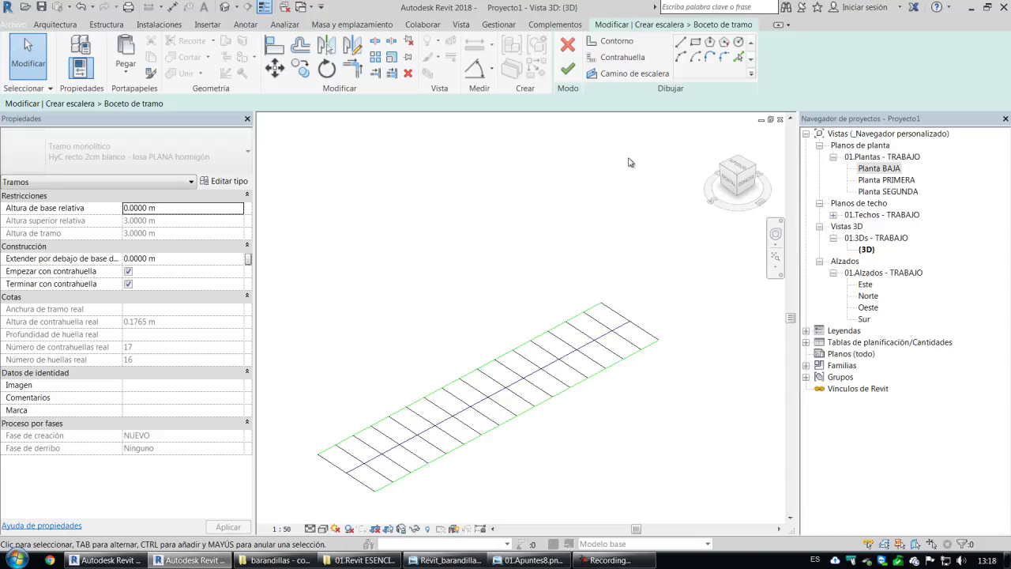
pyautogui.click(567, 69)
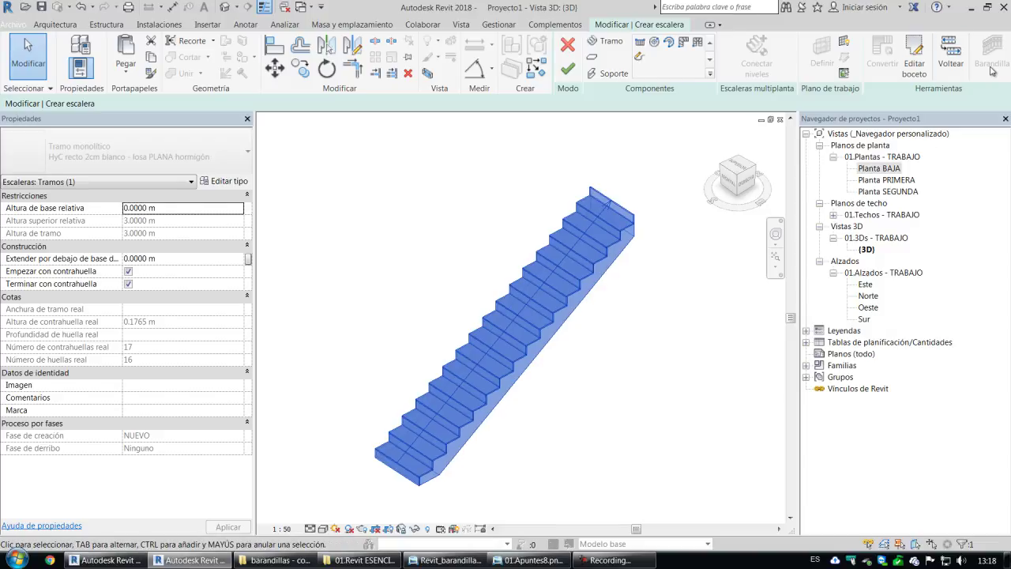
pyautogui.click(654, 399)
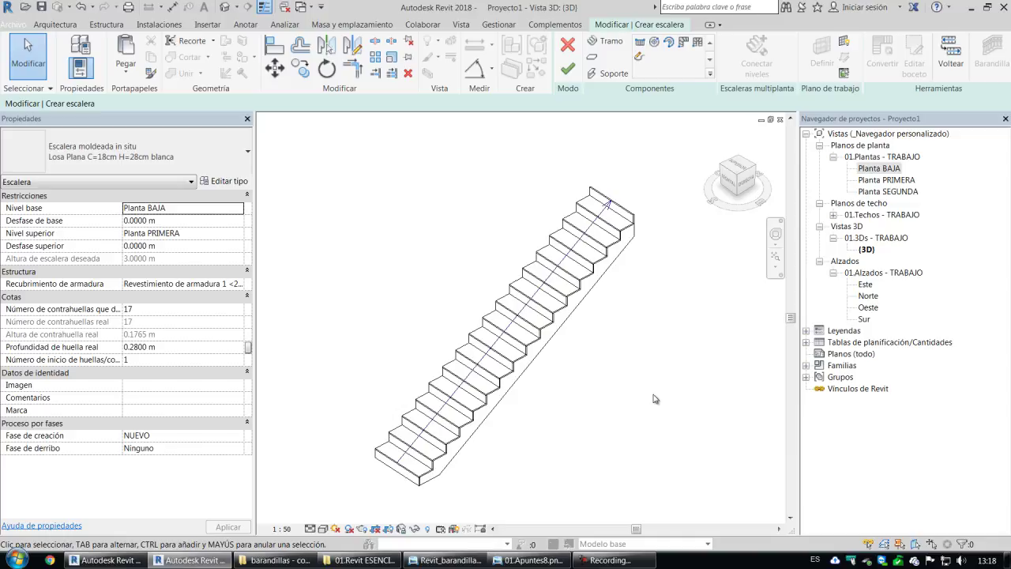
# Switch to the 10.Barandillas.rvt project and examine the stair railings around the landing up close.
pyautogui.click(124, 560)
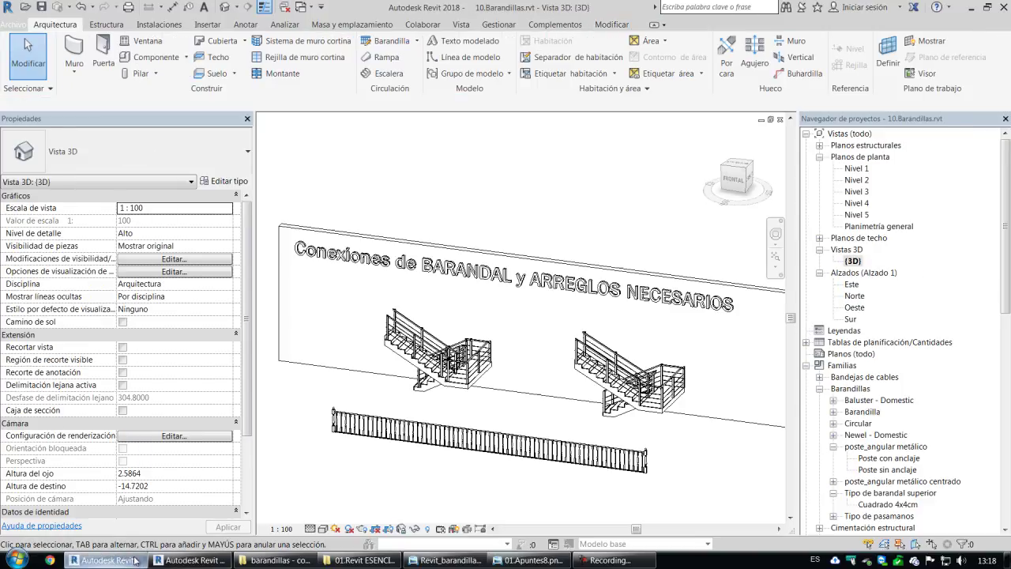
pyautogui.keyDown('shift'); pyautogui.moveTo(673, 494); pyautogui.dragTo(619, 479, button='middle'); pyautogui.keyUp('shift')
pyautogui.scroll(4, 619, 478)
pyautogui.scroll(2, 636, 441)
pyautogui.scroll(5, 636, 441)
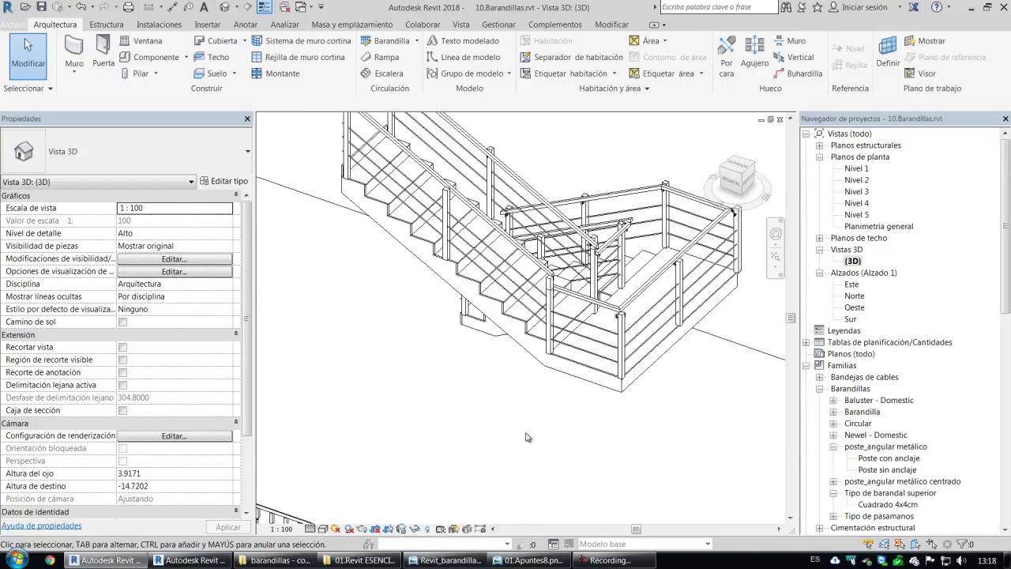
# Switch to the photo viewer, show 01.Apuntes7.png and examine the diagrams on drawing the stair run position.
pyautogui.click(526, 560)
pyautogui.press('Left')
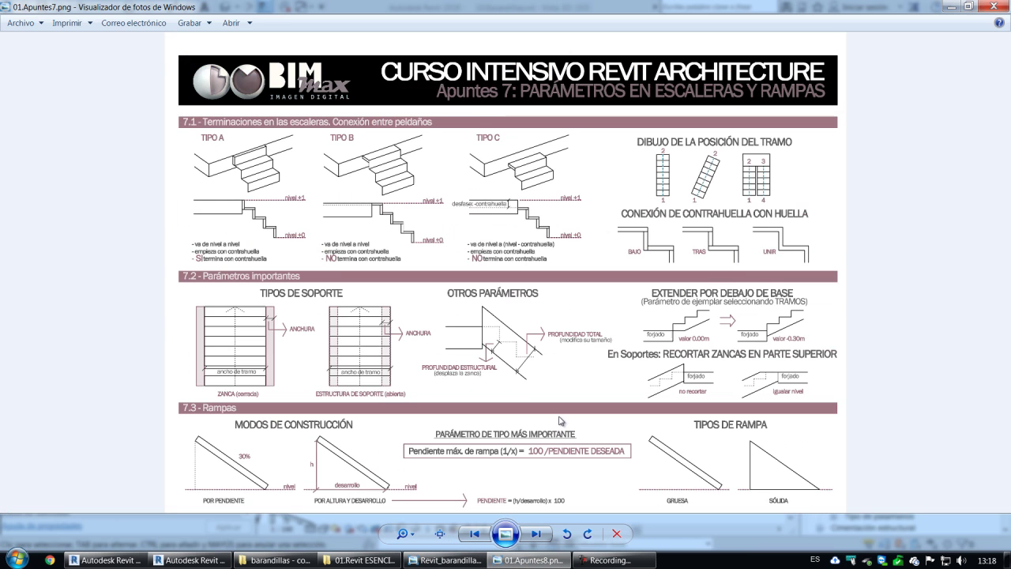
pyautogui.scroll(5, 704, 134)
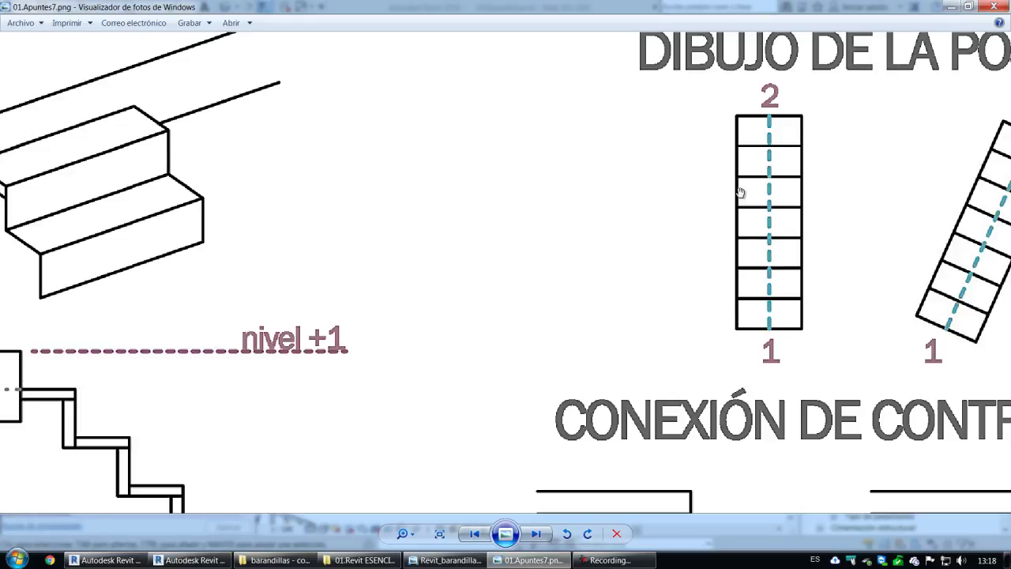
# Back in the 10.Barandillas.rvt project, set the path offset of both SIN ARREGLAR stair railings to 0.05.
pyautogui.click(139, 562)
pyautogui.scroll(-2, 482, 462)
pyautogui.scroll(2, 478, 465)
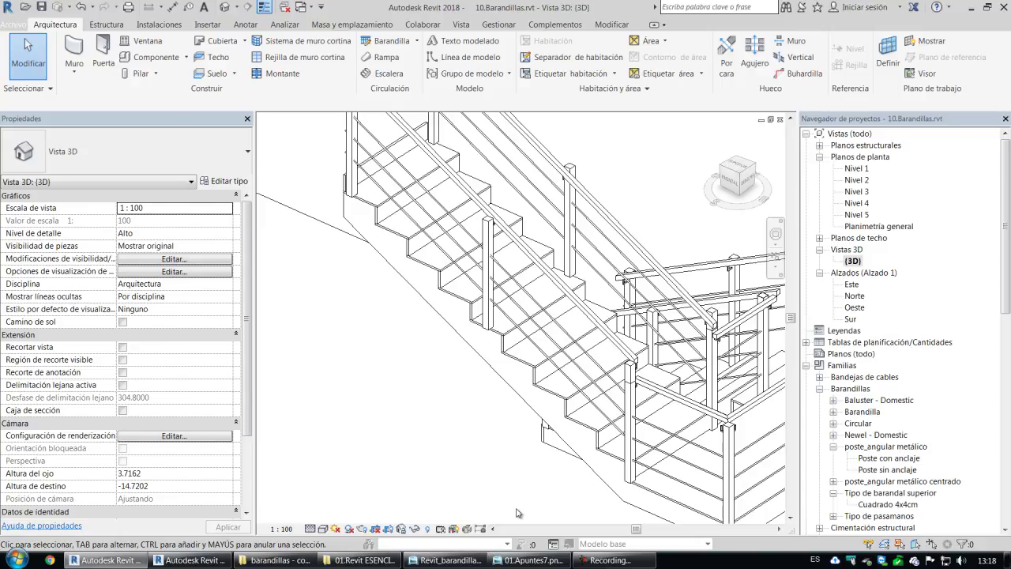
pyautogui.scroll(-2, 447, 451)
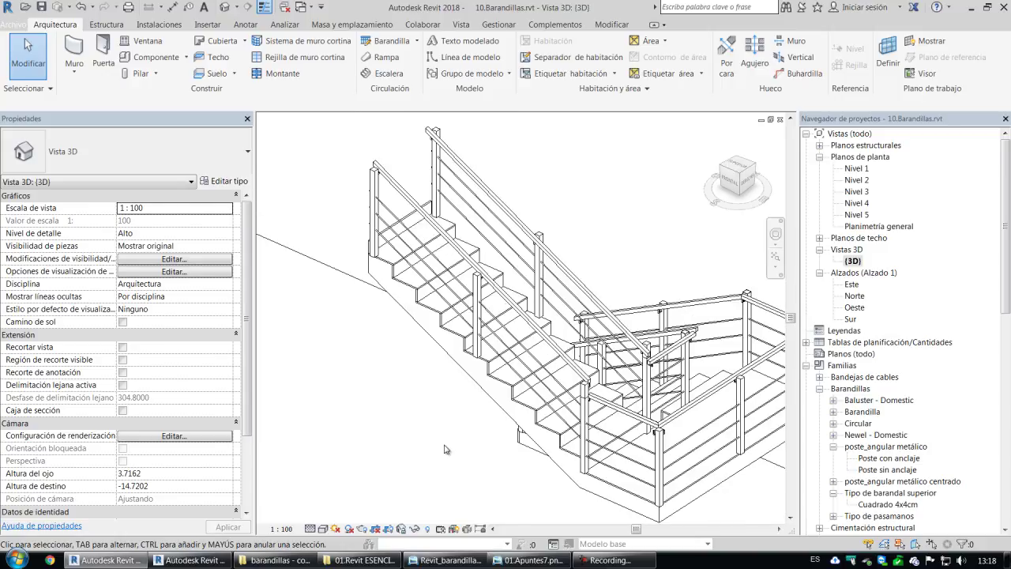
pyautogui.click(382, 227)
pyautogui.keyDown('ctrl'); pyautogui.click(438, 163); pyautogui.keyUp('ctrl')
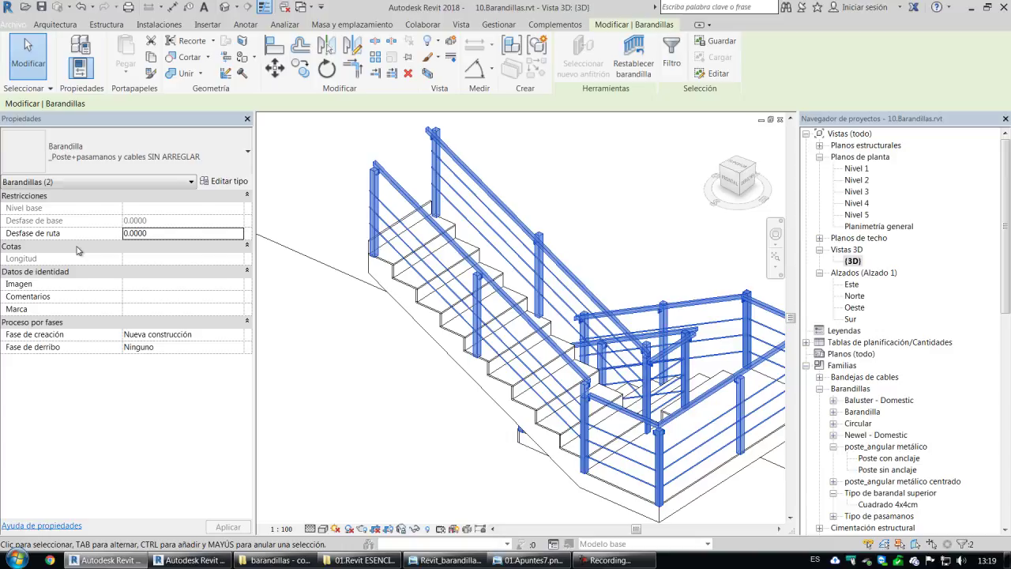
pyautogui.click(173, 234)
pyautogui.write('0.05')
pyautogui.press('Return')
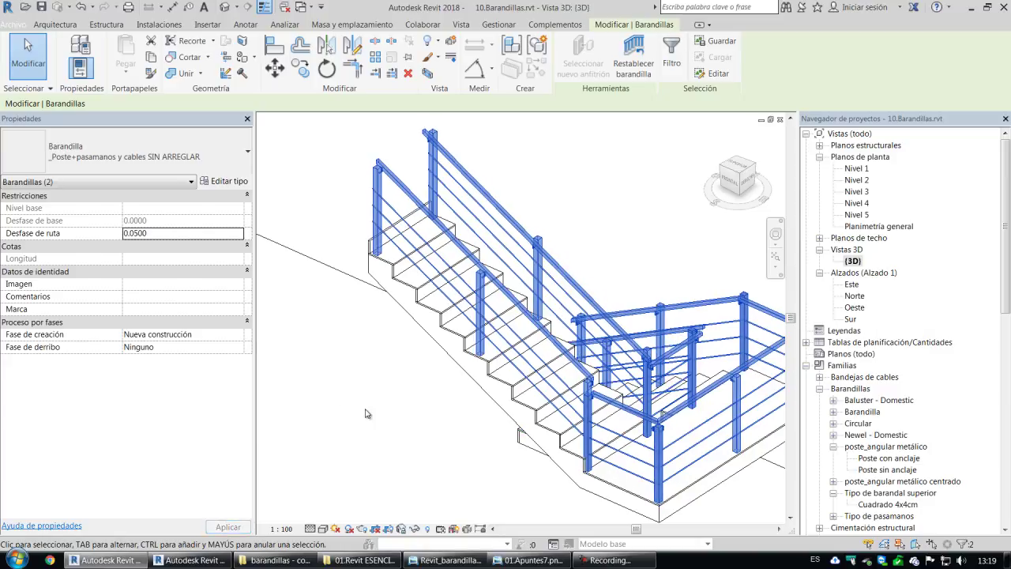
pyautogui.click(430, 451)
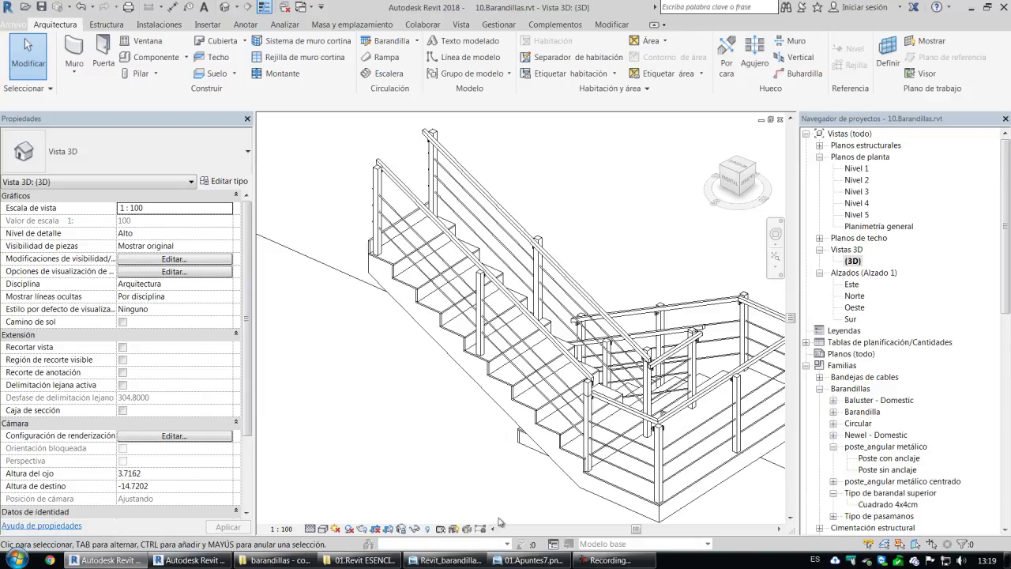
# Switch to the photo viewer, show 01.Apuntes8.png and examine the rail, baluster and newel diagrams in section 8.2.
pyautogui.click(529, 559)
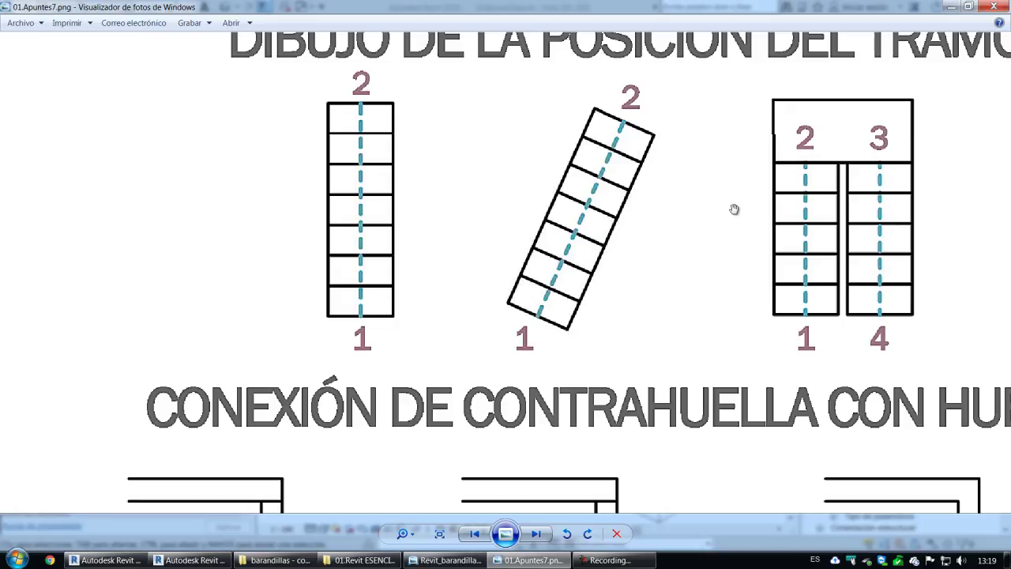
pyautogui.press('Right')
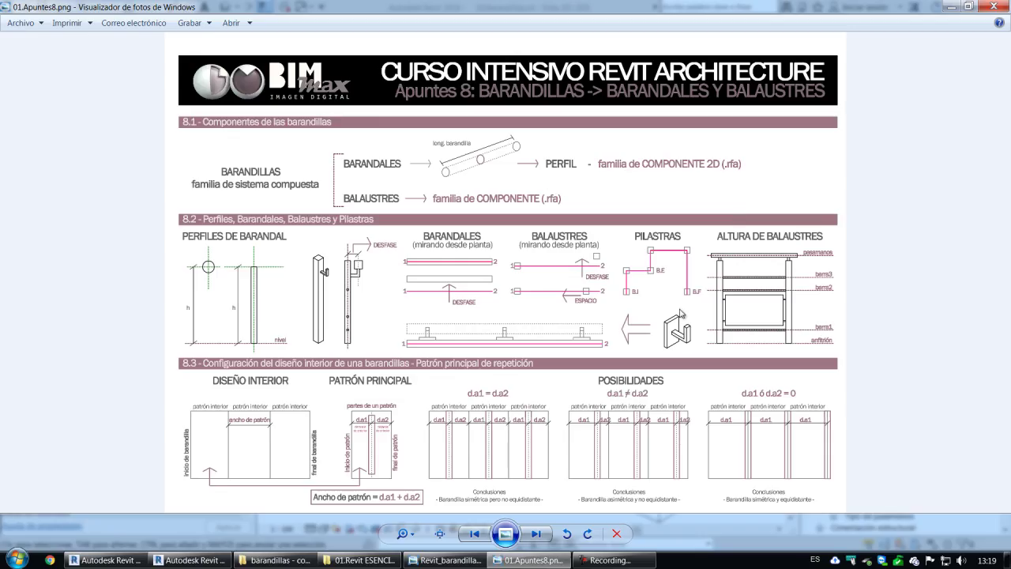
pyautogui.scroll(3, 681, 310)
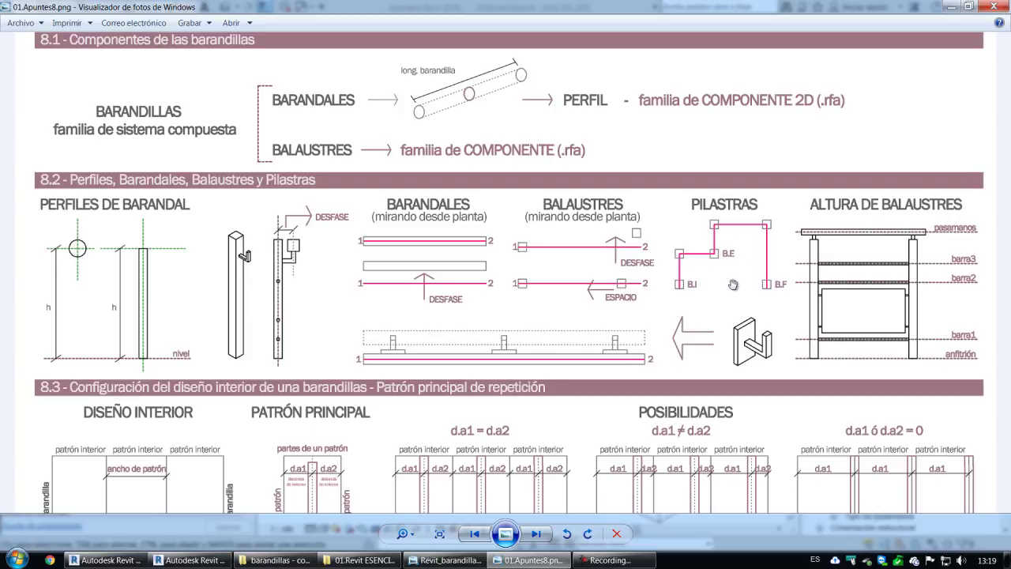
pyautogui.scroll(2, 728, 284)
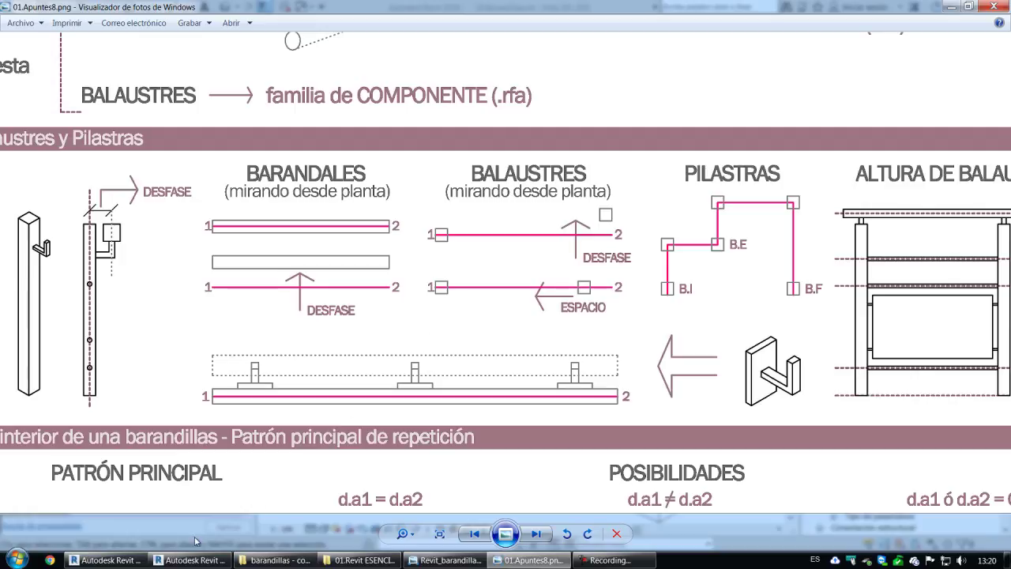
# Return to the 10.Barandillas.rvt project and compare the railing connections at the landings of the two stairs.
pyautogui.click(110, 560)
pyautogui.scroll(3, 444, 495)
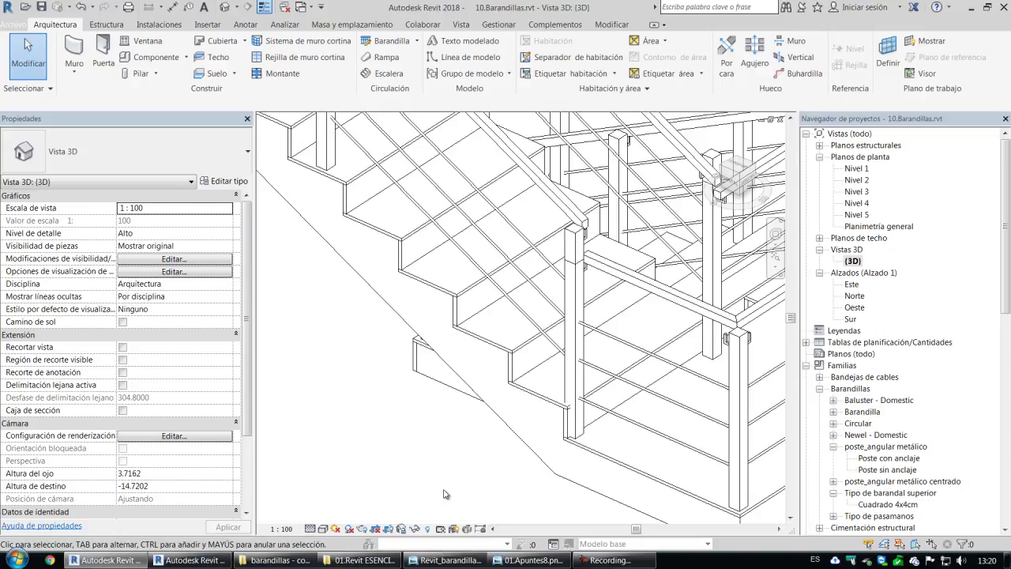
pyautogui.scroll(-3, 450, 486)
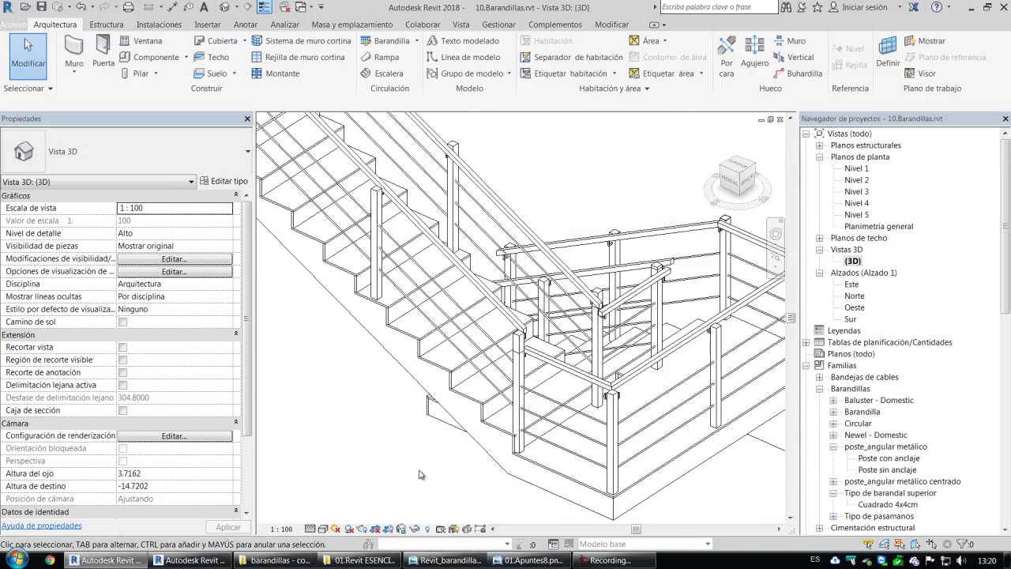
pyautogui.scroll(-4, 456, 460)
pyautogui.scroll(-5, 456, 458)
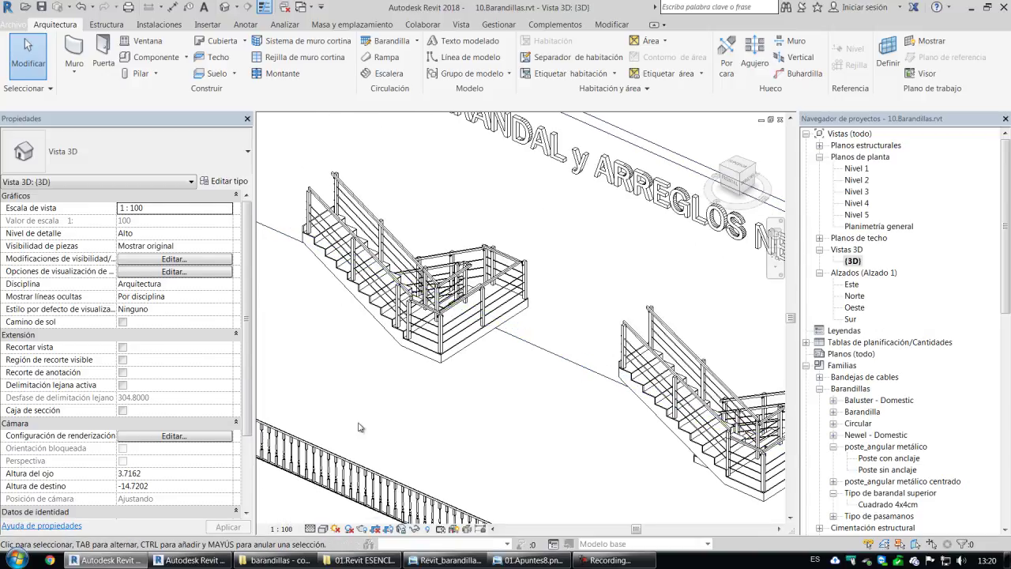
pyautogui.scroll(4, 394, 408)
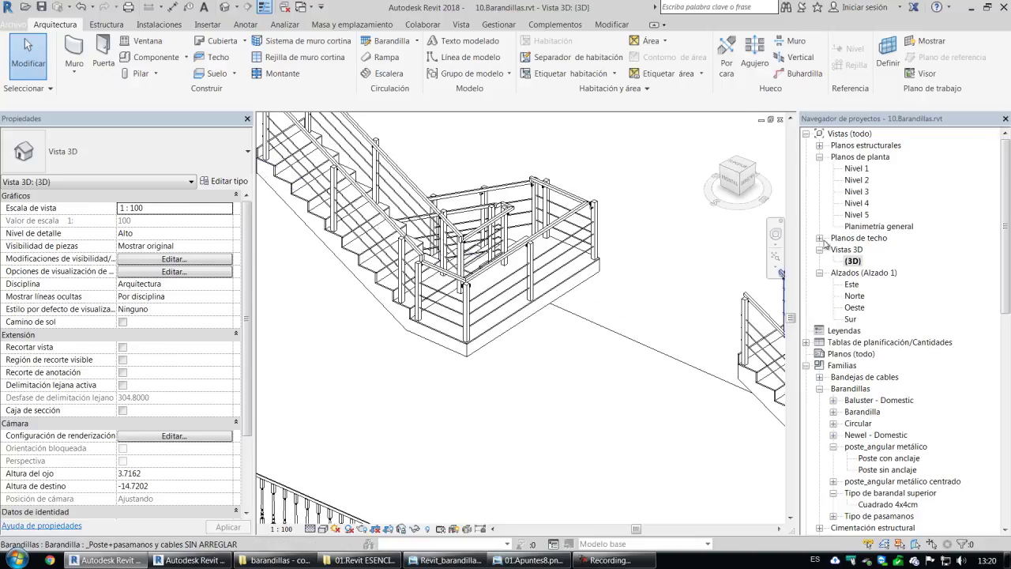
pyautogui.moveTo(607, 450); pyautogui.dragTo(274, 345, button='middle')
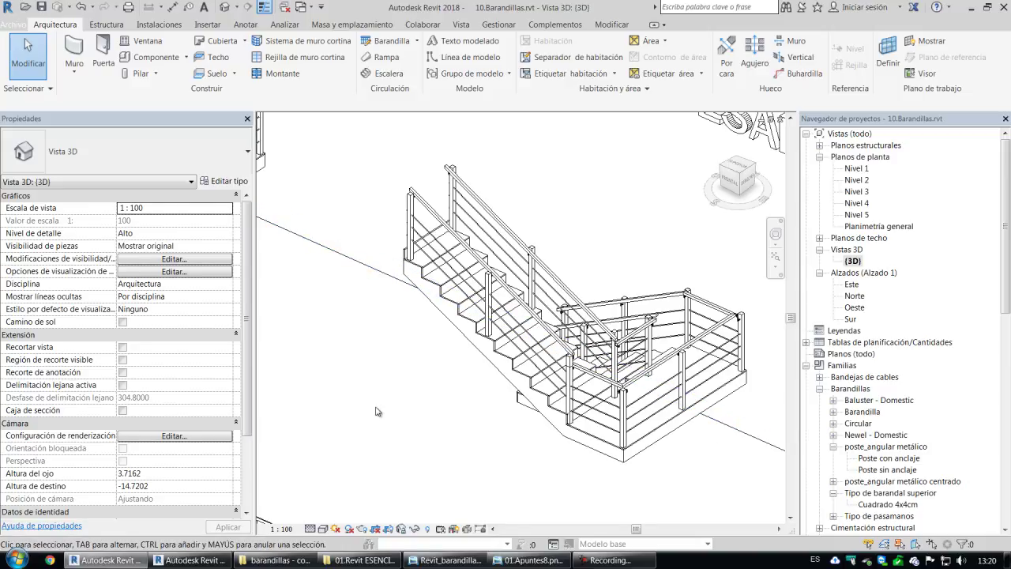
pyautogui.moveTo(335, 386); pyautogui.dragTo(166, 302, button='middle')
pyautogui.moveTo(362, 418); pyautogui.dragTo(424, 473, button='middle')
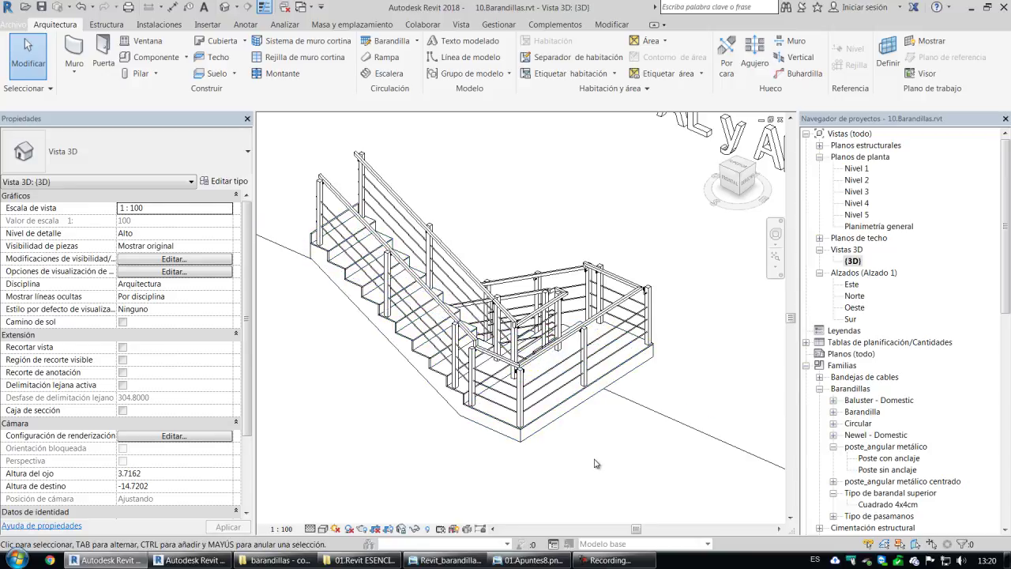
# Inspect the adjusted stair railing in the Nivel 1 floor plan, then return to the 3D view of the long straight railing.
pyautogui.doubleClick(860, 170)
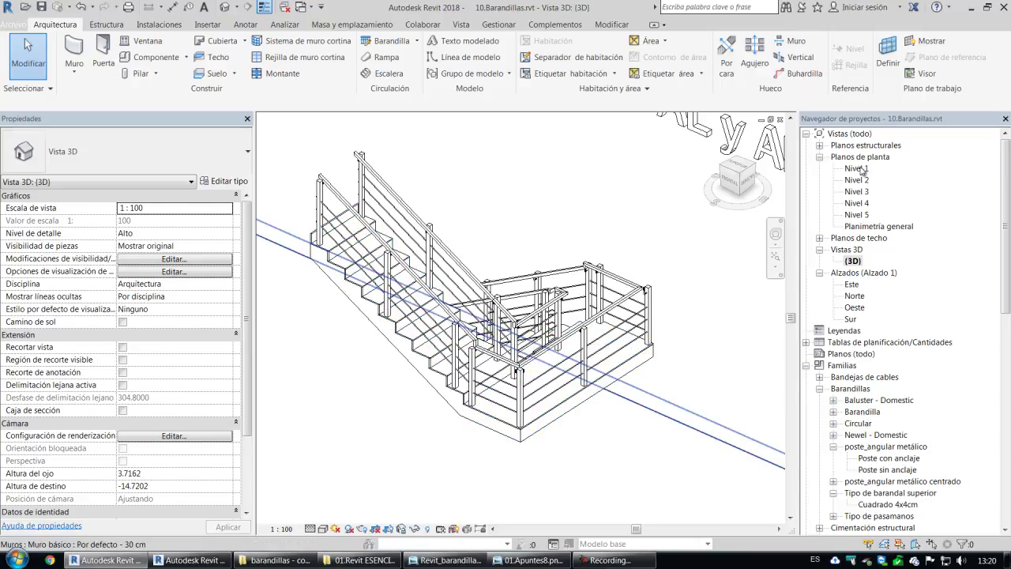
pyautogui.scroll(5, 498, 356)
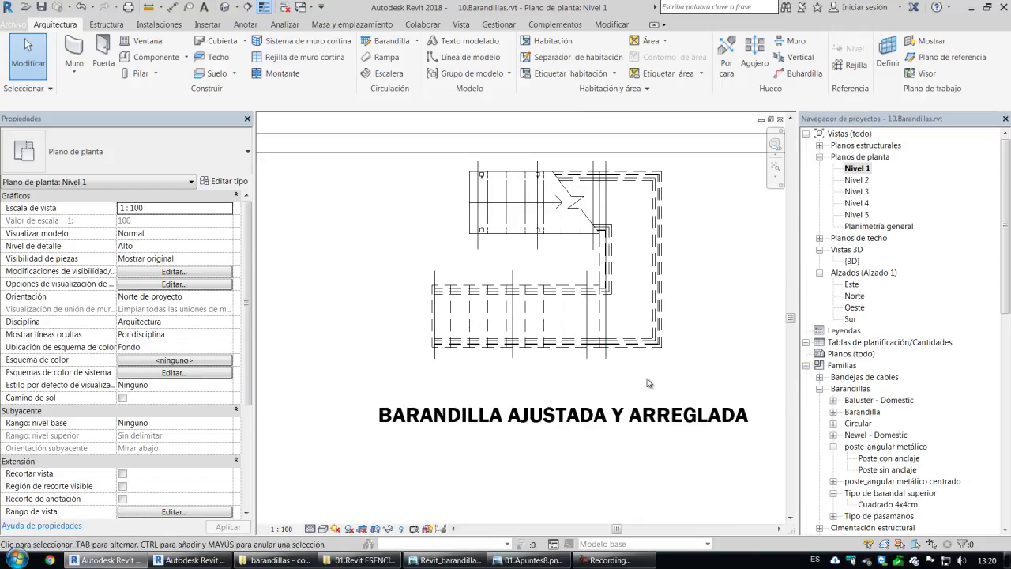
pyautogui.doubleClick(852, 261)
pyautogui.scroll(-4, 468, 336)
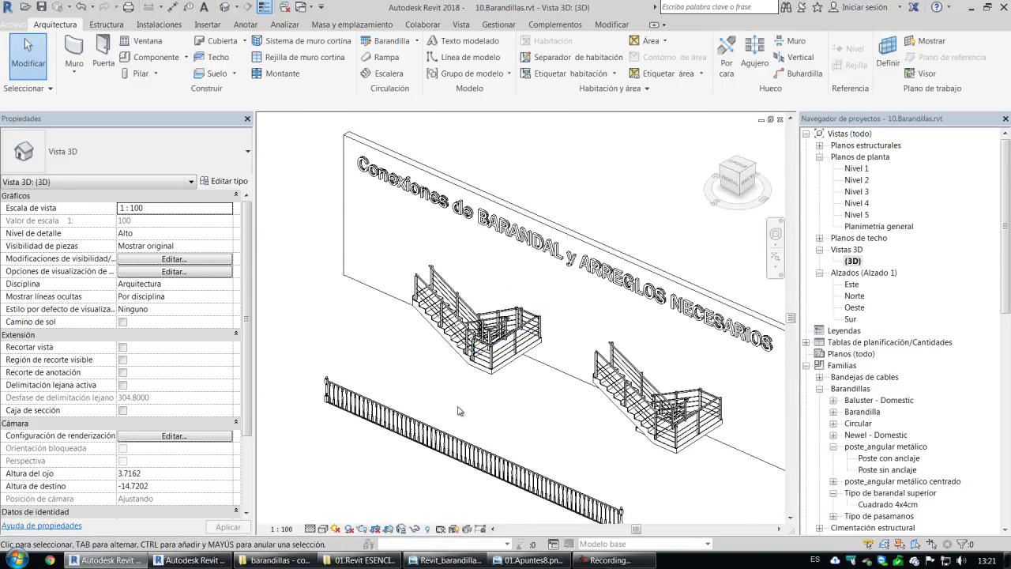
pyautogui.moveTo(468, 397); pyautogui.dragTo(463, 328, button='middle')
pyautogui.moveTo(405, 430); pyautogui.dragTo(385, 376, button='middle')
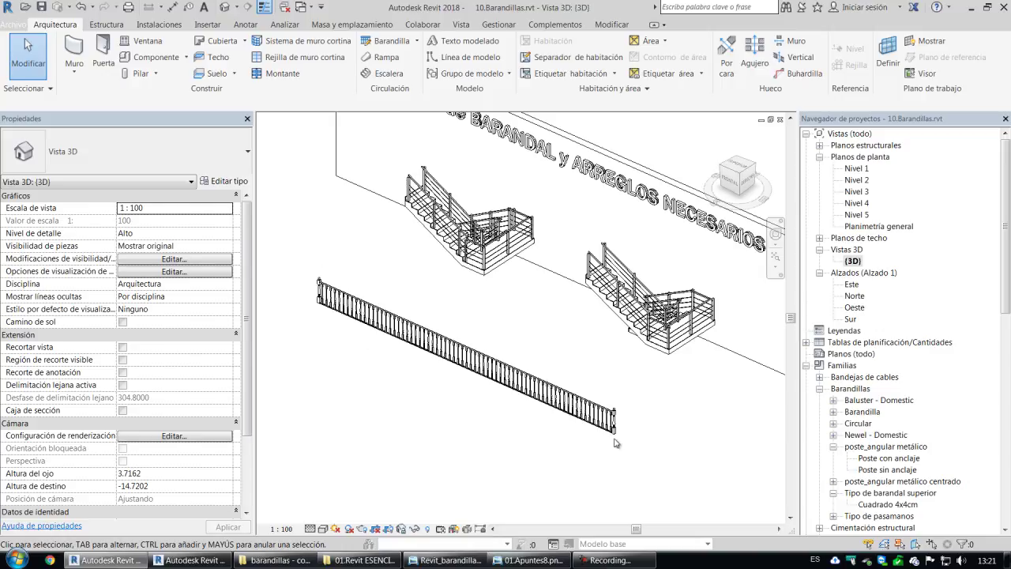
# Review the baluster and newel diagrams in 01.Apuntes8.png, then return to the 10.Barandillas.rvt project.
pyautogui.moveTo(539, 563)
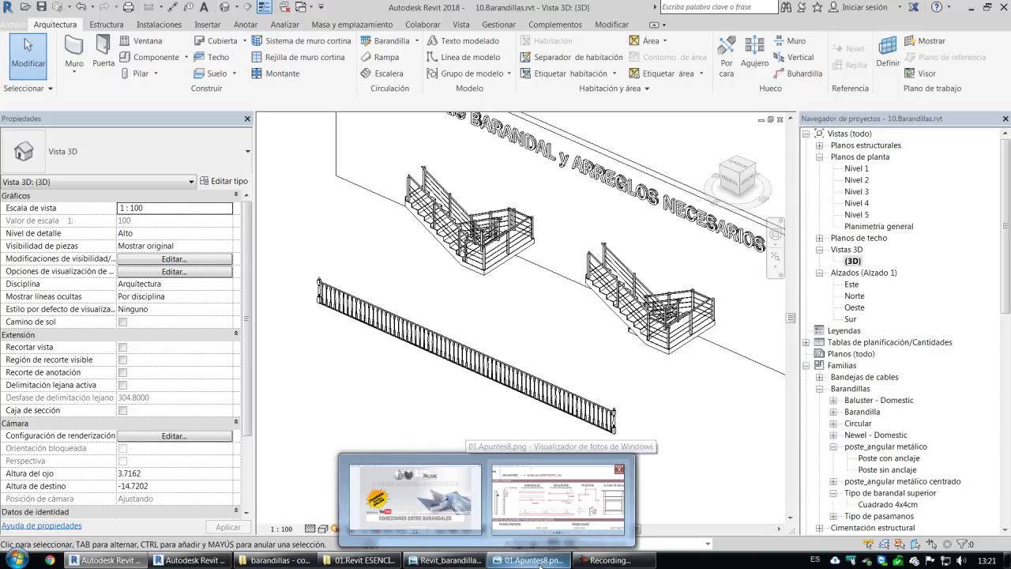
pyautogui.click(557, 496)
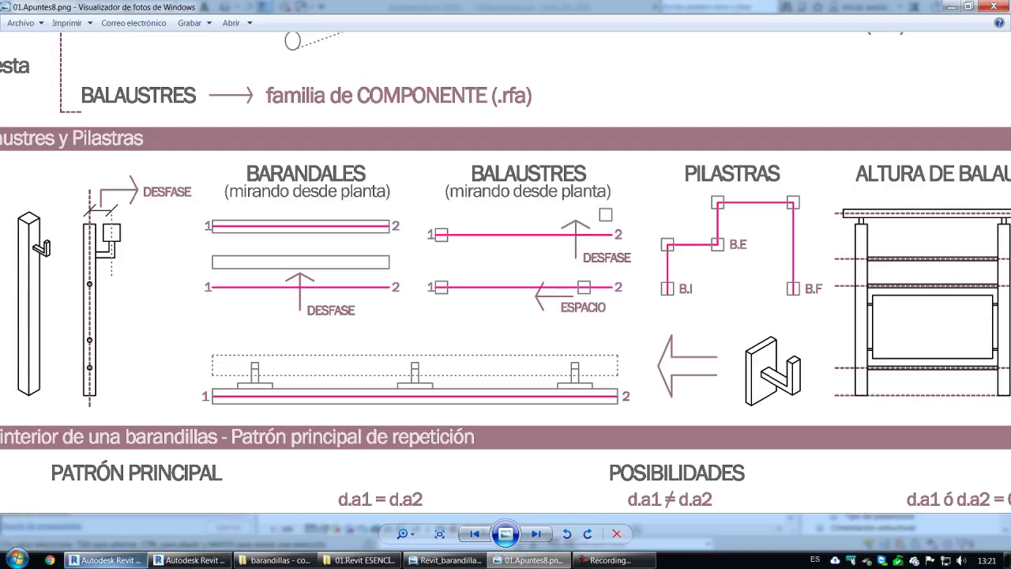
pyautogui.click(106, 559)
# Open the long straight railing's path for editing and split it with Split Element at about one fifth of its length.
pyautogui.keyDown('shift'); pyautogui.moveTo(425, 401); pyautogui.dragTo(447, 412, button='middle'); pyautogui.keyUp('shift')
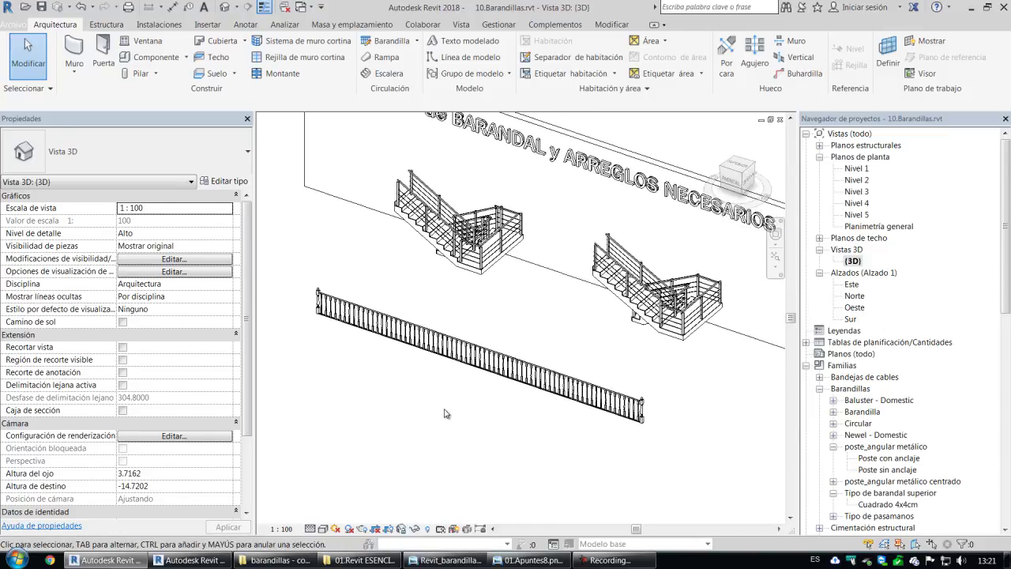
pyautogui.click(447, 360)
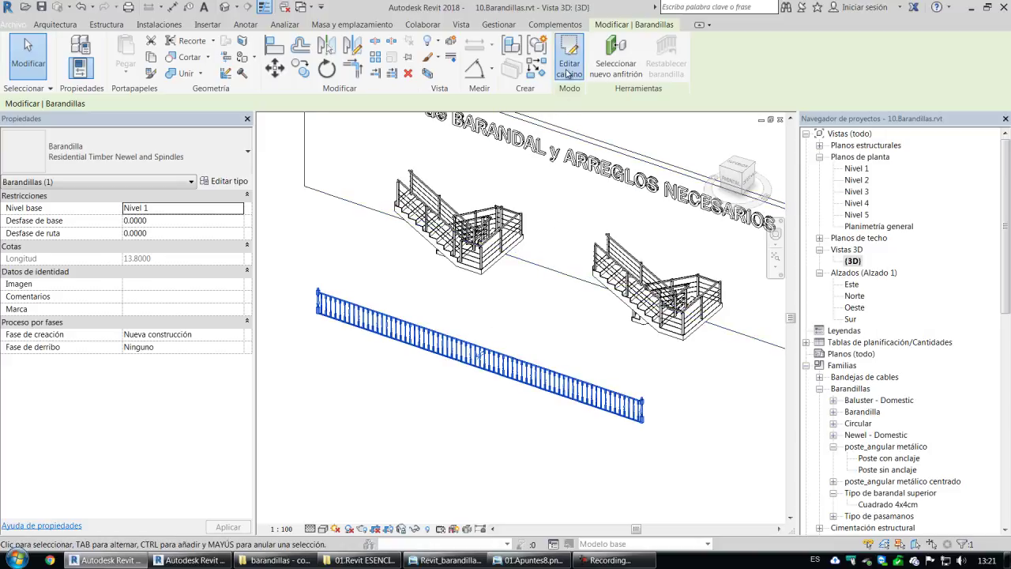
pyautogui.click(569, 68)
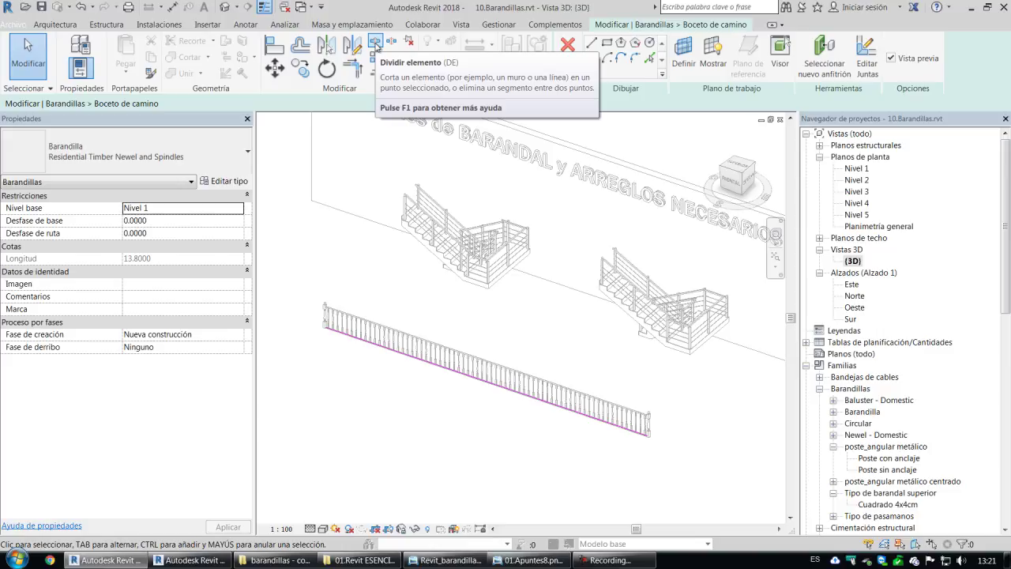
pyautogui.click(376, 46)
pyautogui.keyDown('shift'); pyautogui.moveTo(406, 400); pyautogui.dragTo(441, 390, button='middle'); pyautogui.keyUp('shift')
pyautogui.scroll(3, 374, 384)
pyautogui.scroll(5, 440, 300)
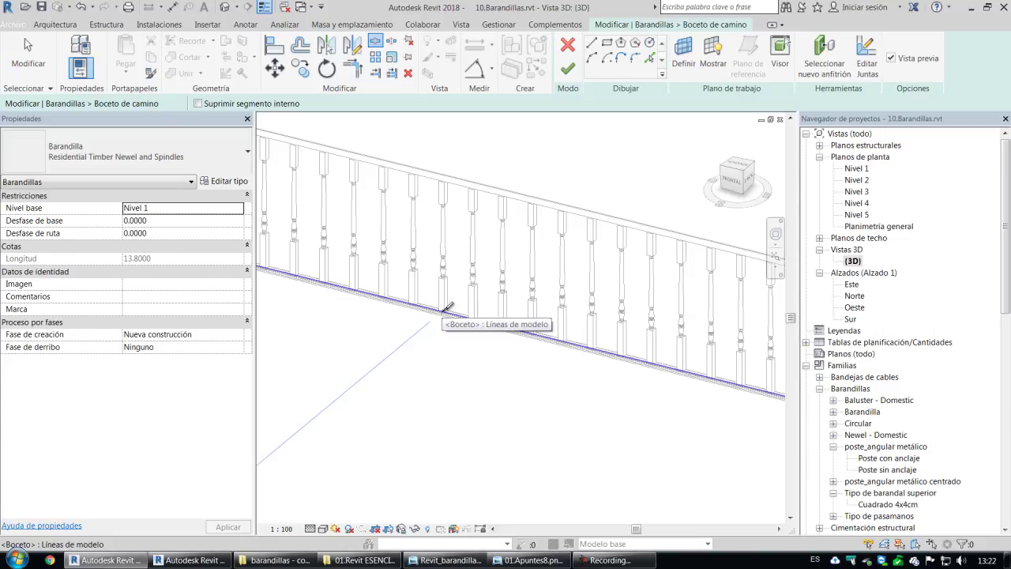
pyautogui.press('s')
pyautogui.press('l')
pyautogui.scroll(-5, 436, 357)
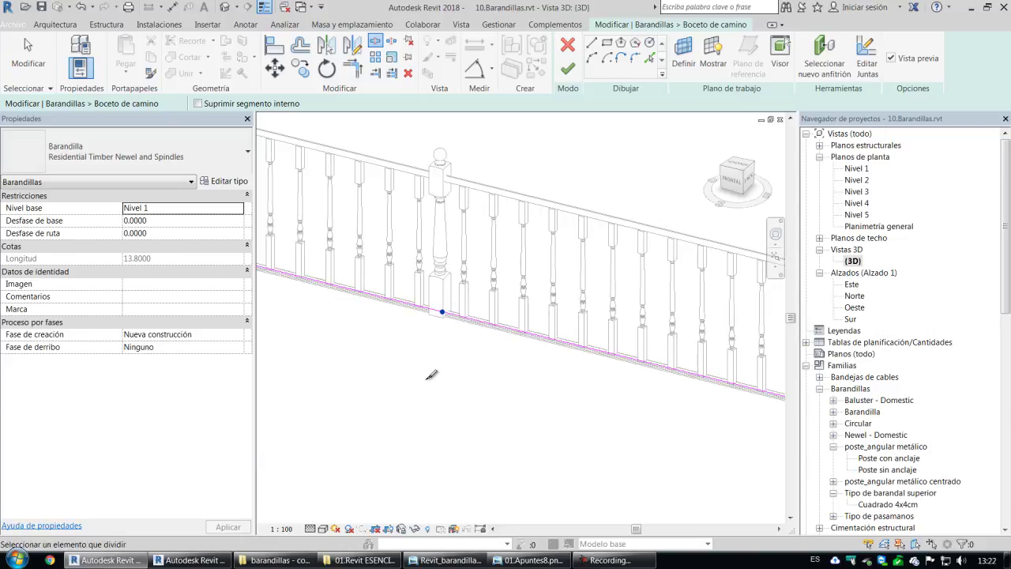
# Split the straight railing's path again, about 4.98 m from its far end, and finish the path edit.
pyautogui.scroll(5, 354, 345)
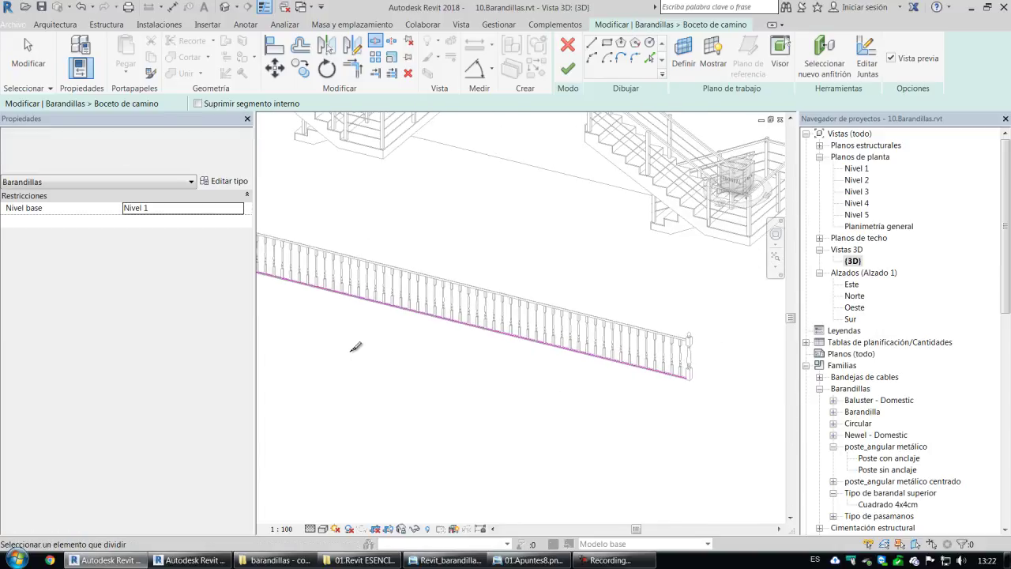
pyautogui.scroll(1, 479, 317)
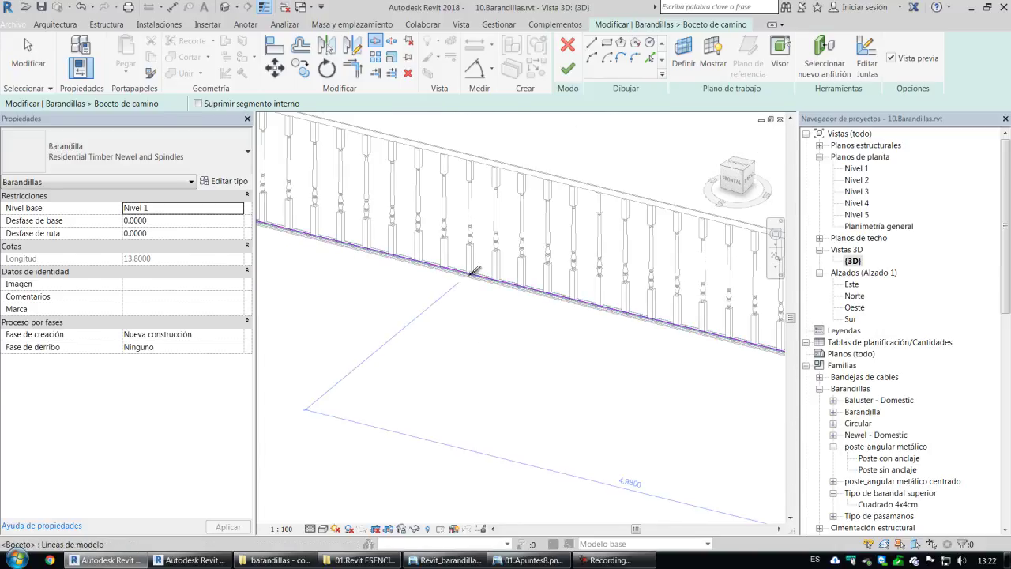
pyautogui.click(470, 273)
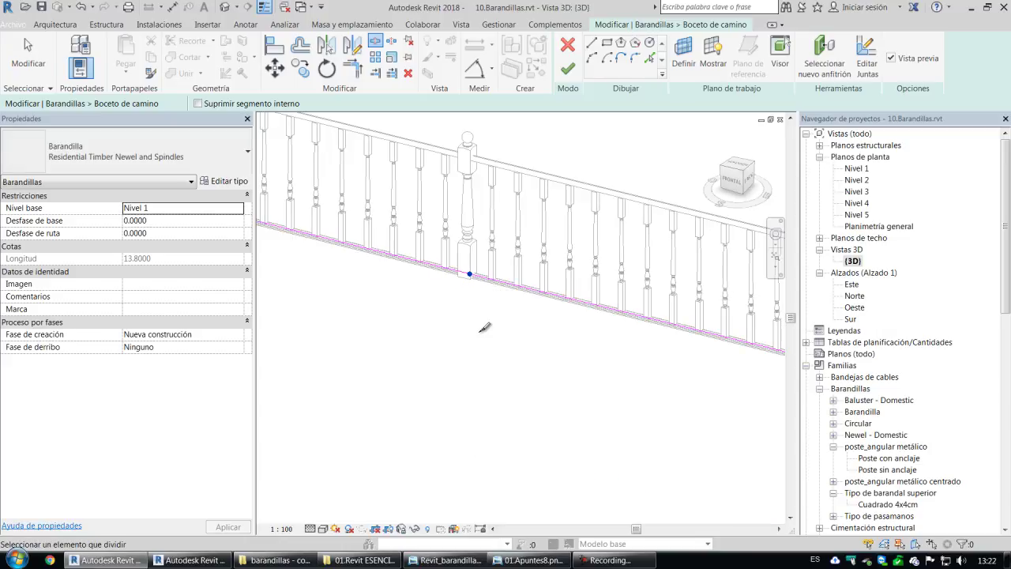
pyautogui.scroll(-4, 484, 327)
pyautogui.scroll(-1, 482, 382)
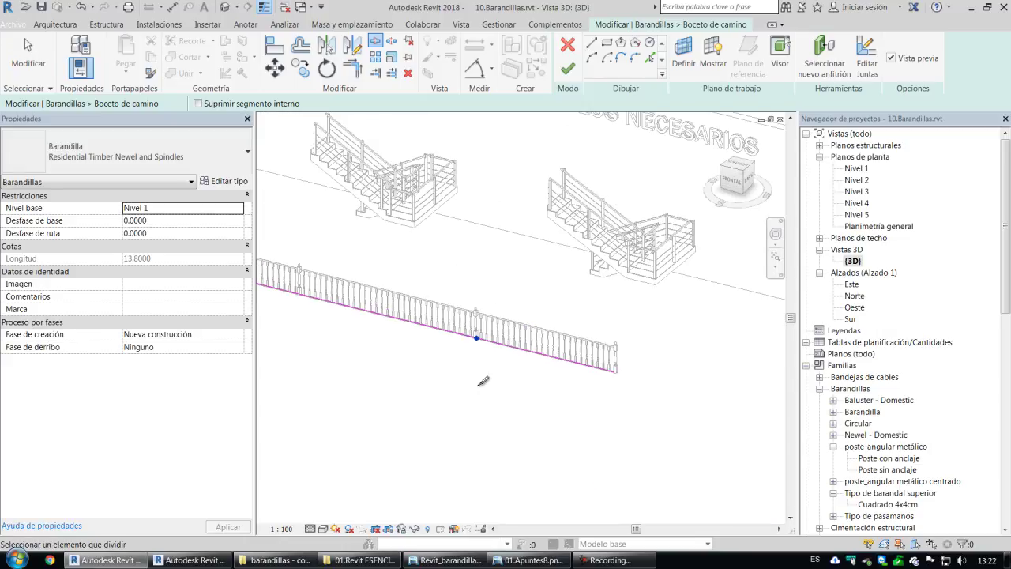
pyautogui.moveTo(447, 379); pyautogui.dragTo(510, 424, button='middle')
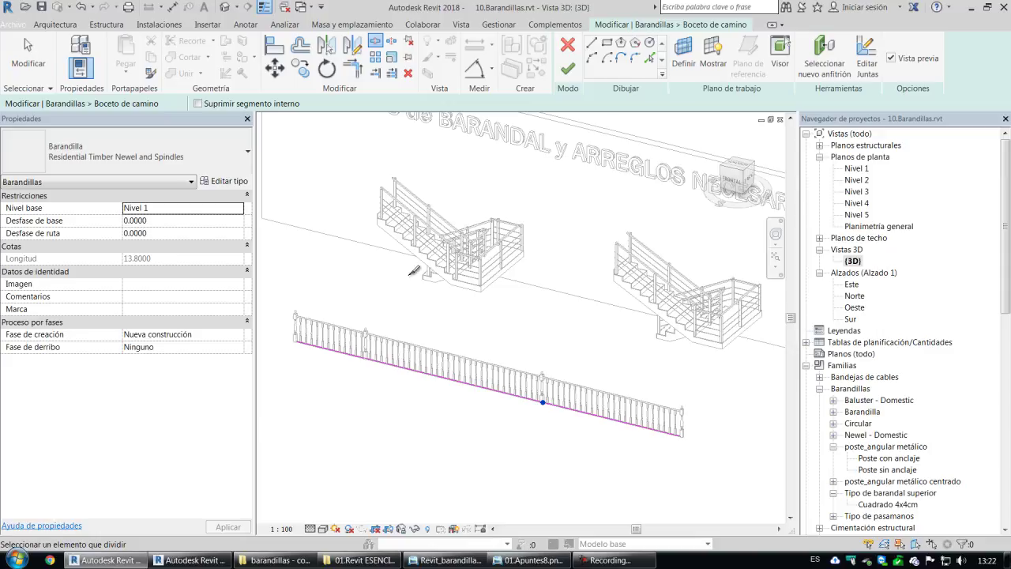
pyautogui.scroll(3, 413, 259)
pyautogui.scroll(2, 419, 242)
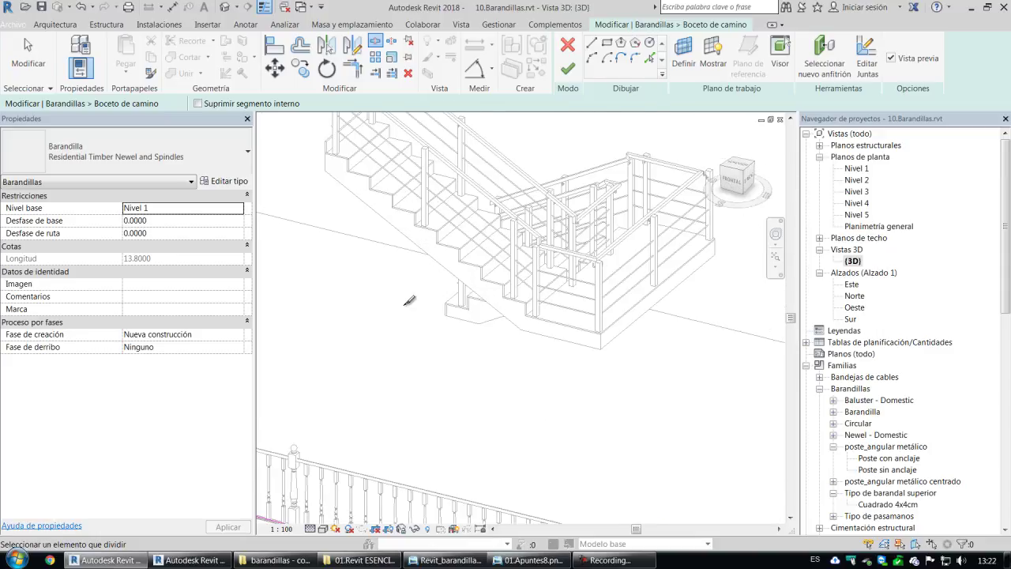
pyautogui.moveTo(409, 293); pyautogui.dragTo(426, 356, button='middle')
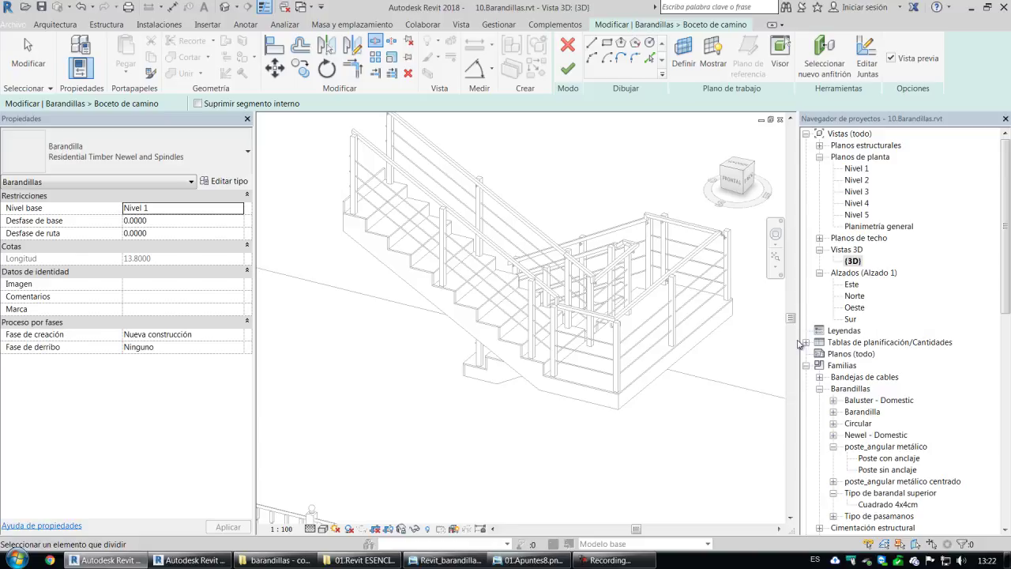
pyautogui.click(569, 67)
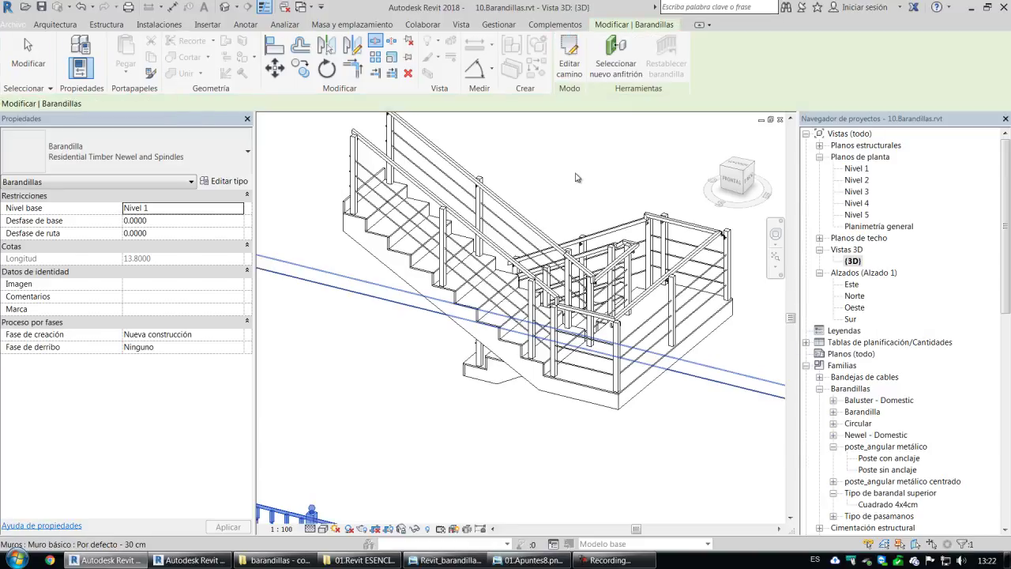
# Open the Nivel 1 floor plan and open the path sketch of the adjusted stair's outer railing.
pyautogui.doubleClick(856, 168)
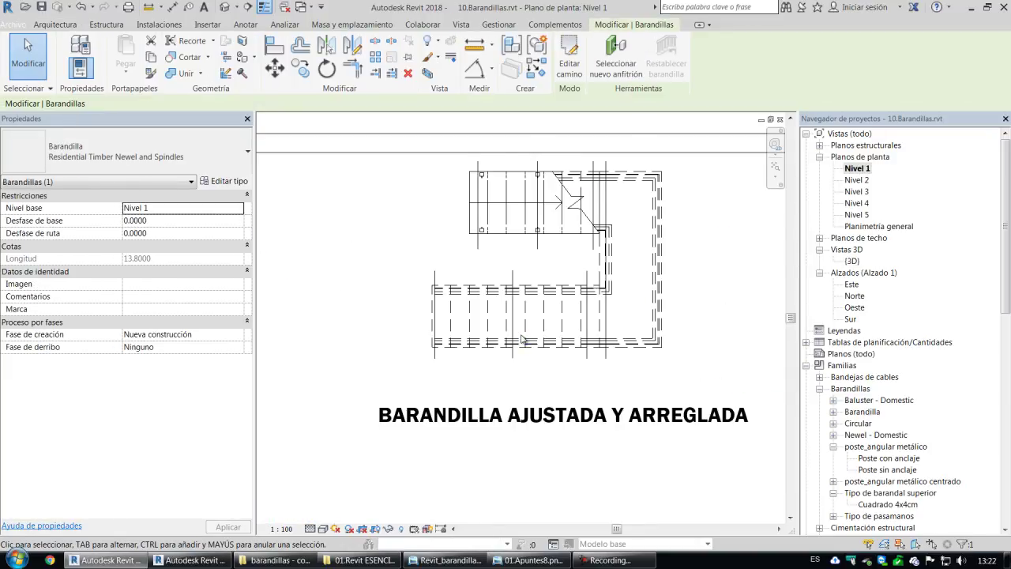
pyautogui.scroll(2, 524, 333)
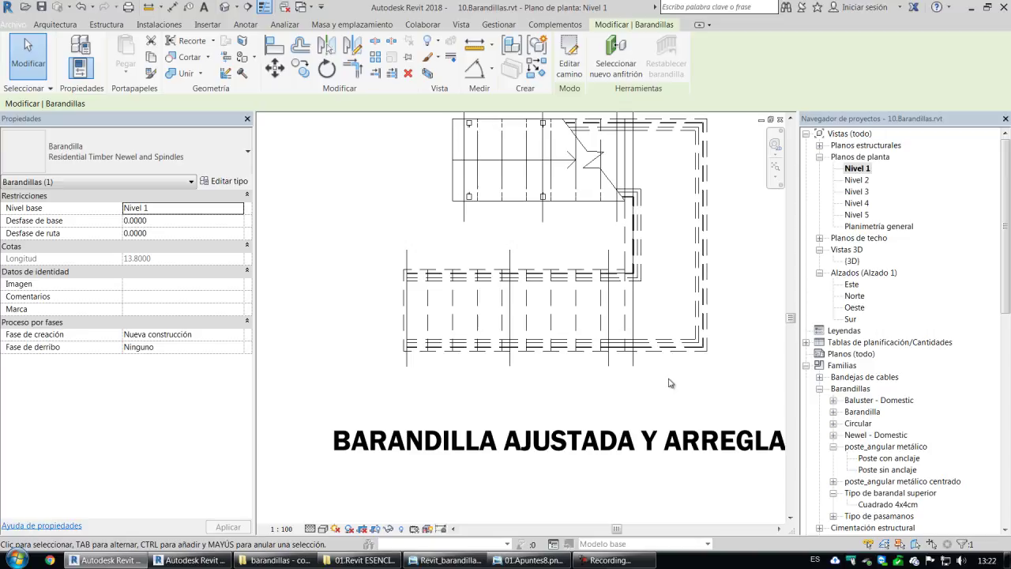
pyautogui.scroll(3, 642, 363)
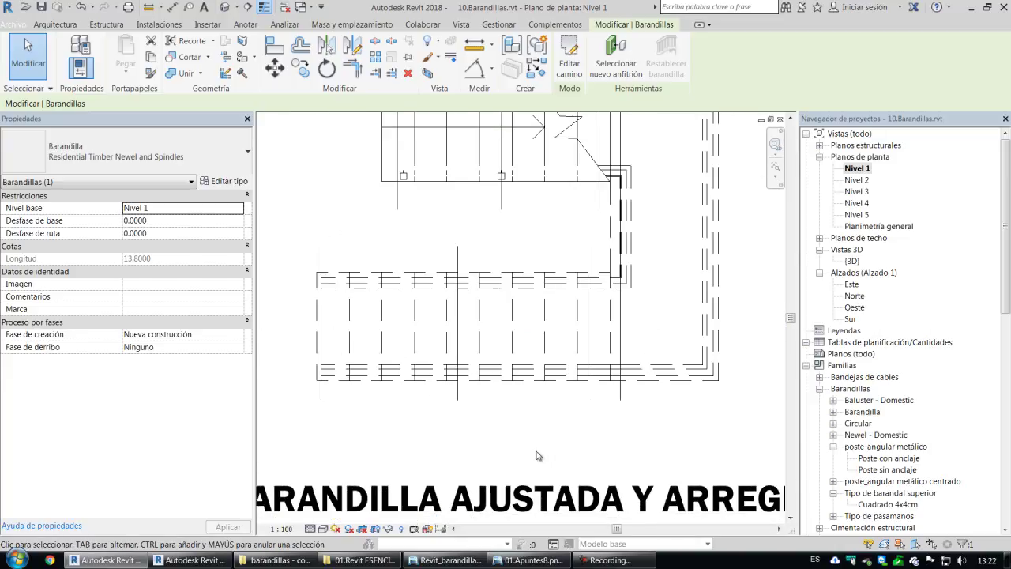
pyautogui.click(431, 372)
pyautogui.click(569, 59)
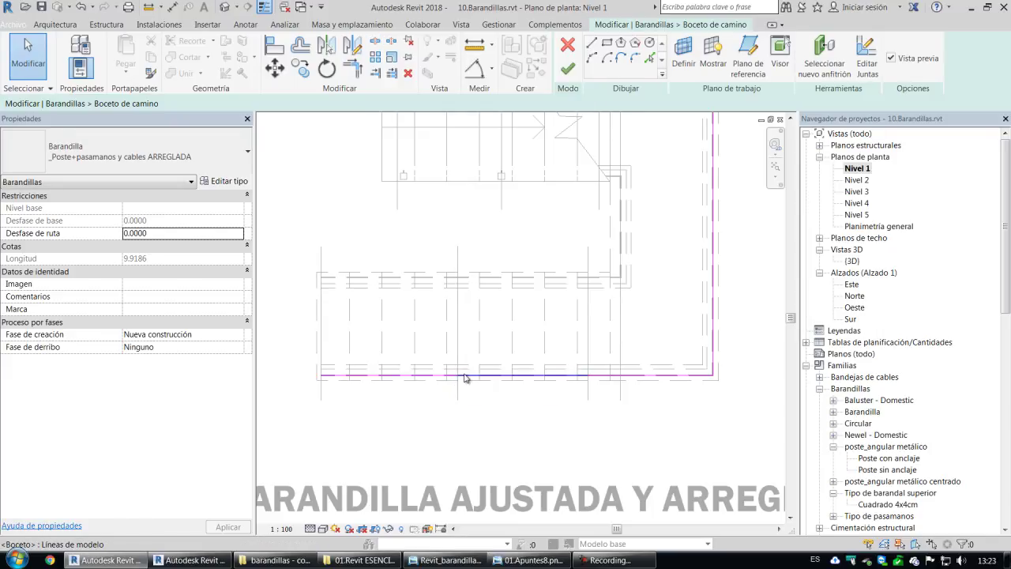
# Examine how the outer railing's path is divided along the flights and landing, then finish the sketch and clear the selection.
pyautogui.scroll(1, 454, 382)
pyautogui.scroll(1, 447, 396)
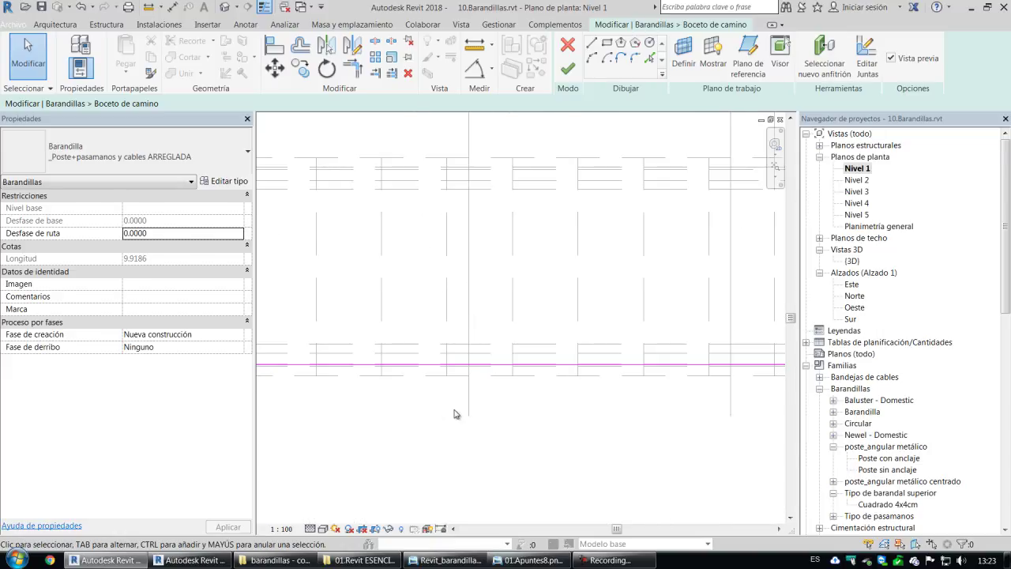
pyautogui.moveTo(691, 426); pyautogui.dragTo(514, 435, button='middle')
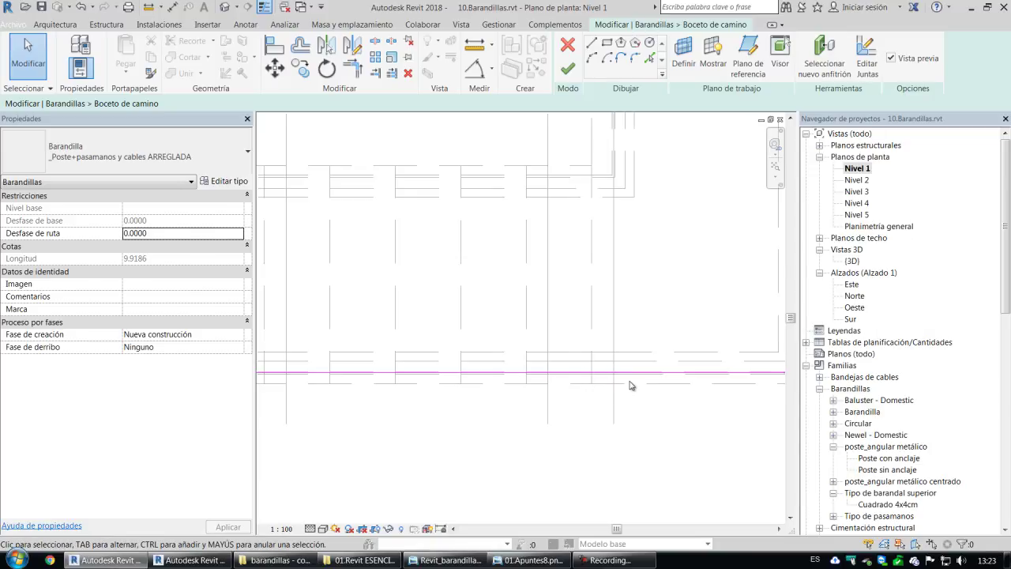
pyautogui.scroll(-3, 581, 452)
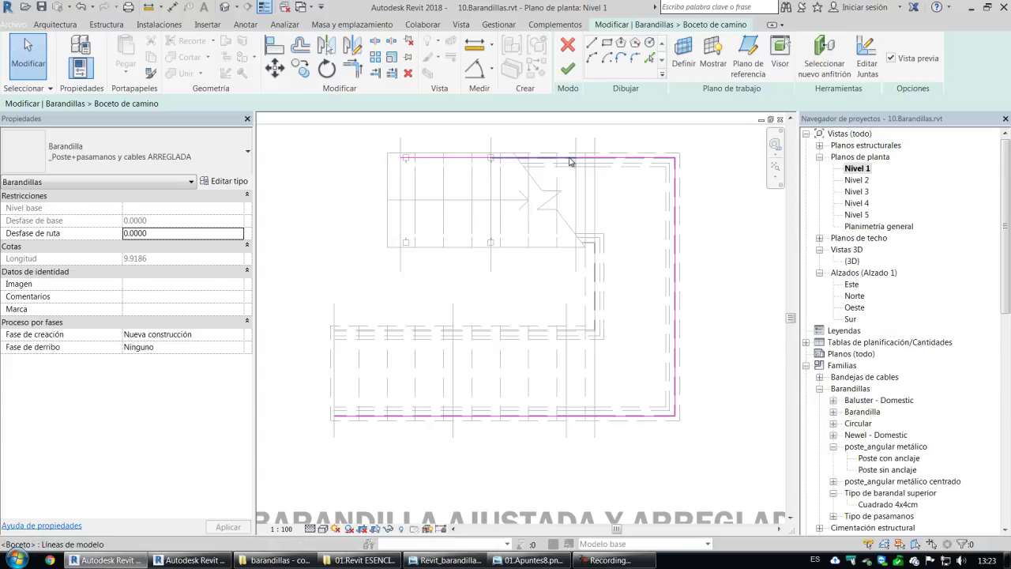
pyautogui.click(567, 69)
pyautogui.scroll(1, 503, 370)
pyautogui.scroll(-3, 503, 370)
pyautogui.click(749, 478)
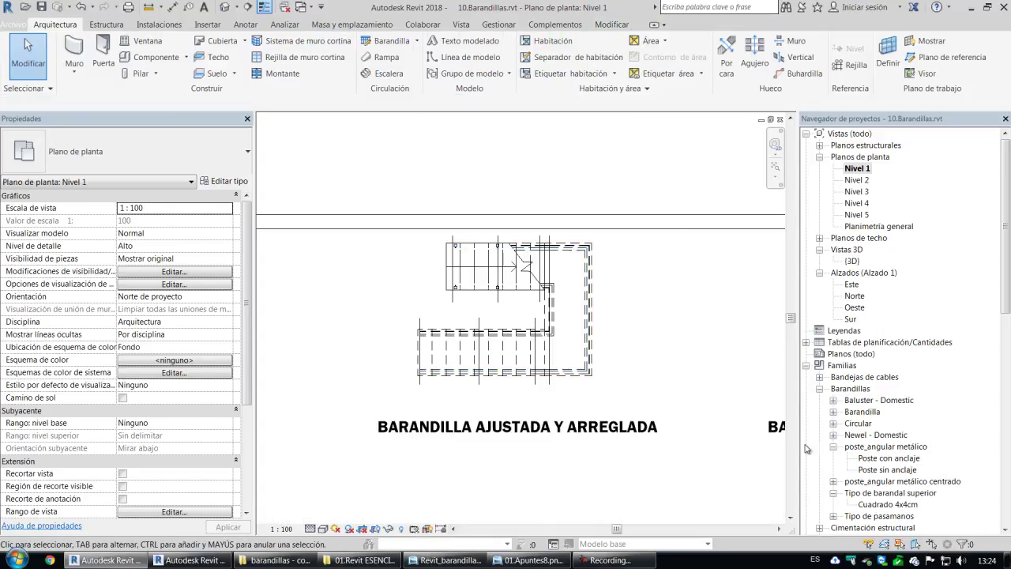
# Return to the 3D view and examine the rail and post connections at the landing of the unadjusted stair.
pyautogui.doubleClick(852, 262)
pyautogui.keyDown('shift'); pyautogui.moveTo(561, 439); pyautogui.dragTo(524, 460, button='middle'); pyautogui.keyUp('shift')
pyautogui.moveTo(638, 462); pyautogui.dragTo(336, 408, button='middle')
pyautogui.keyDown('shift'); pyautogui.moveTo(506, 457); pyautogui.dragTo(503, 465, button='middle'); pyautogui.keyUp('shift')
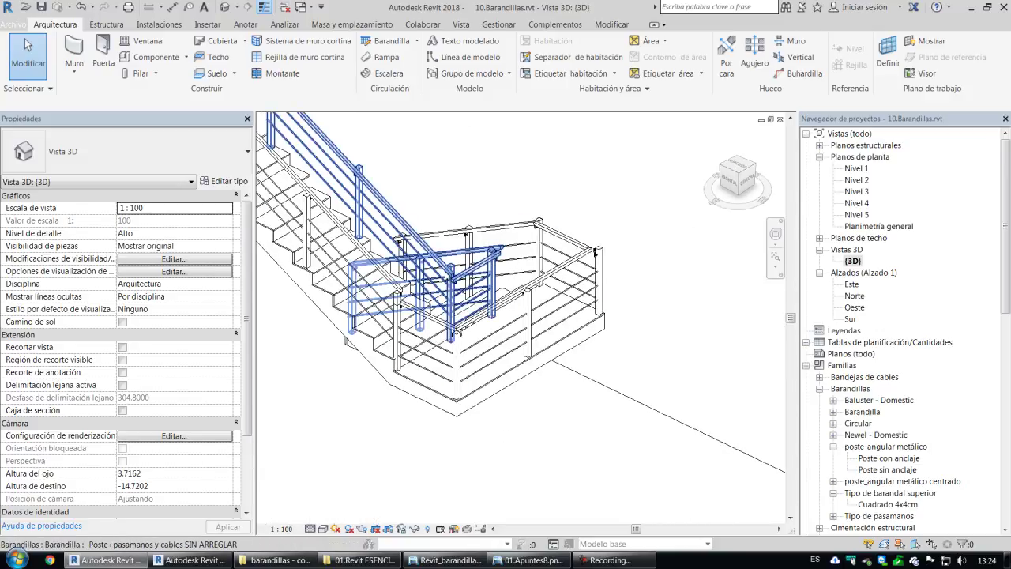
pyautogui.keyDown('shift'); pyautogui.moveTo(546, 437); pyautogui.dragTo(546, 473, button='middle'); pyautogui.keyUp('shift')
pyautogui.scroll(1, 540, 433)
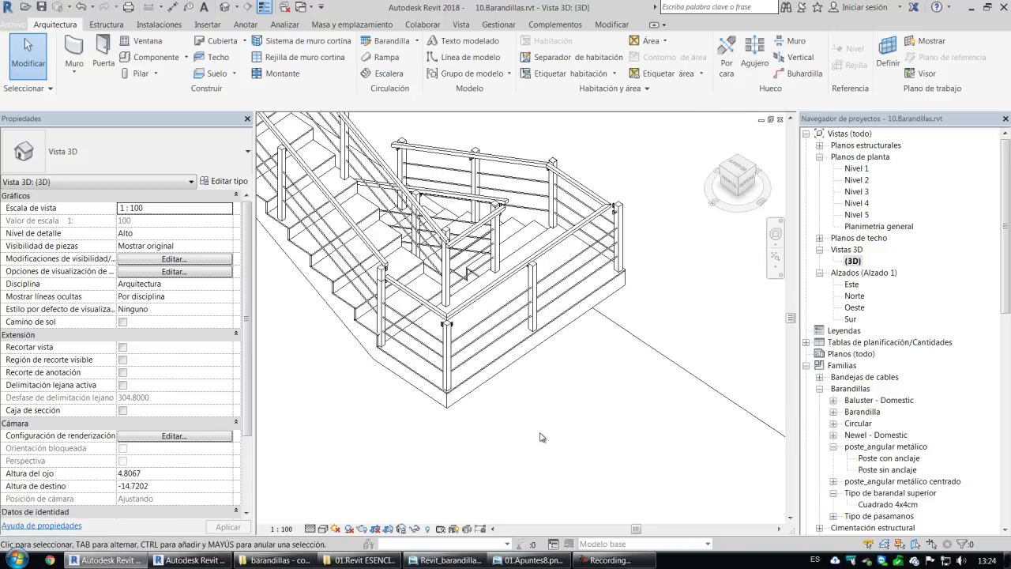
pyautogui.scroll(1, 540, 436)
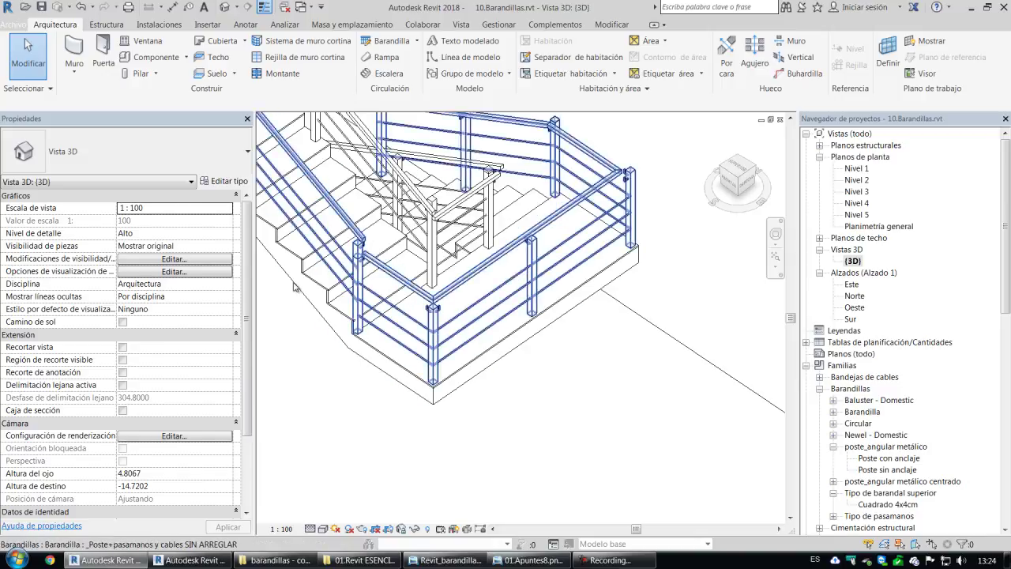
pyautogui.moveTo(531, 444); pyautogui.dragTo(535, 491, button='middle')
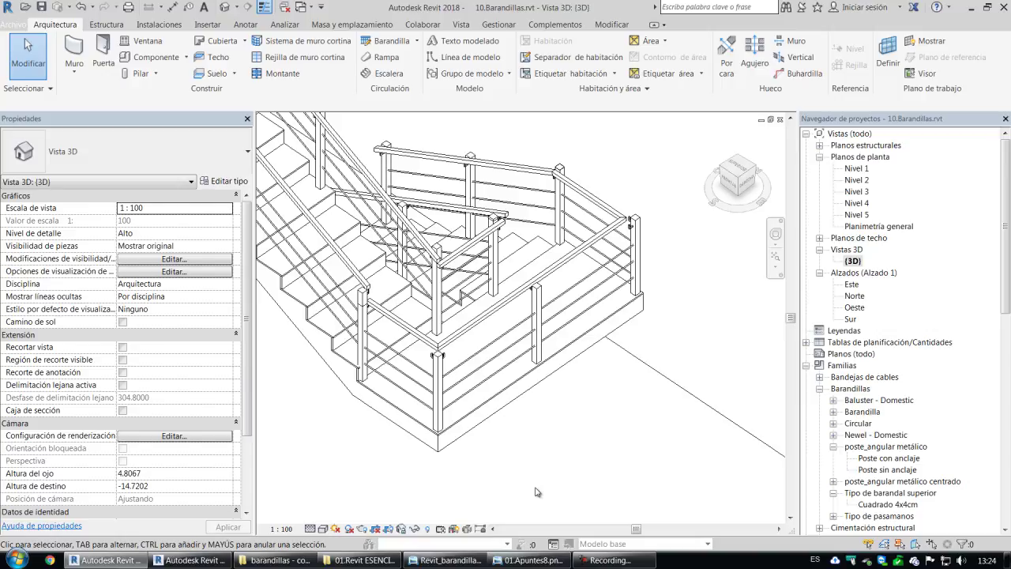
# Open the type properties of the unadjusted stair's outer railing and place the dialog beside the landing to review its join parameters.
pyautogui.click(424, 324)
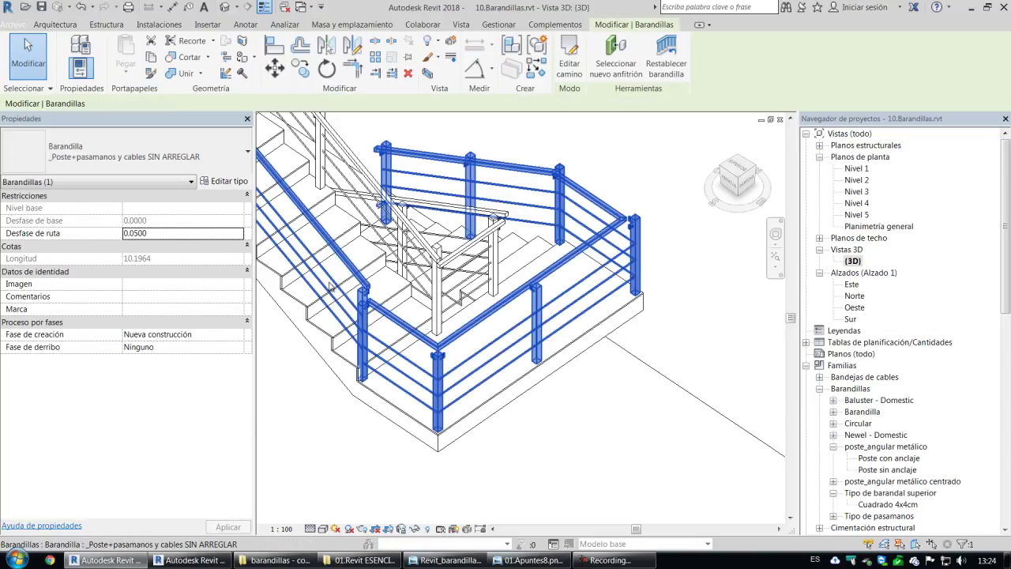
pyautogui.click(229, 185)
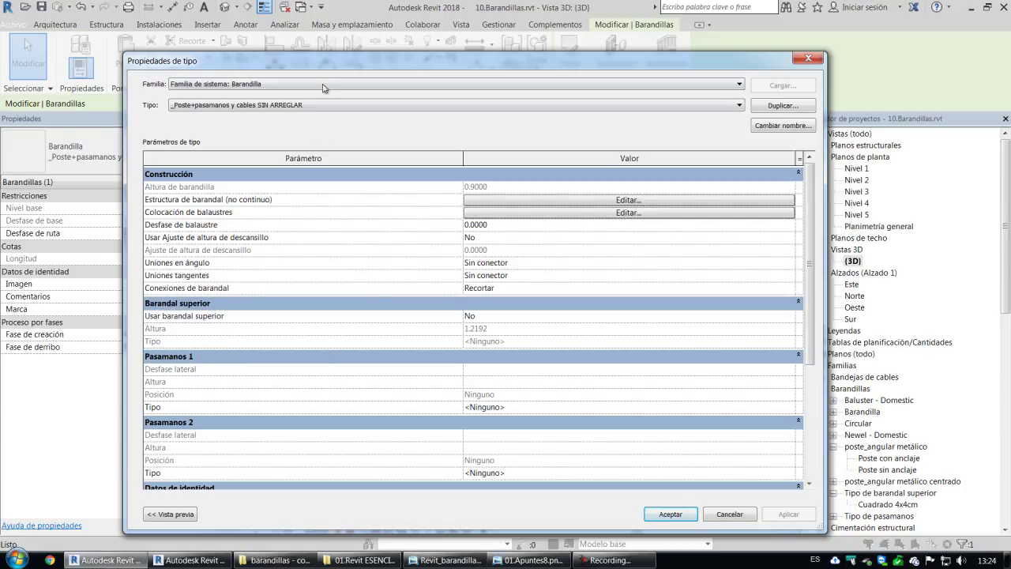
pyautogui.moveTo(321, 70); pyautogui.dragTo(695, 79)
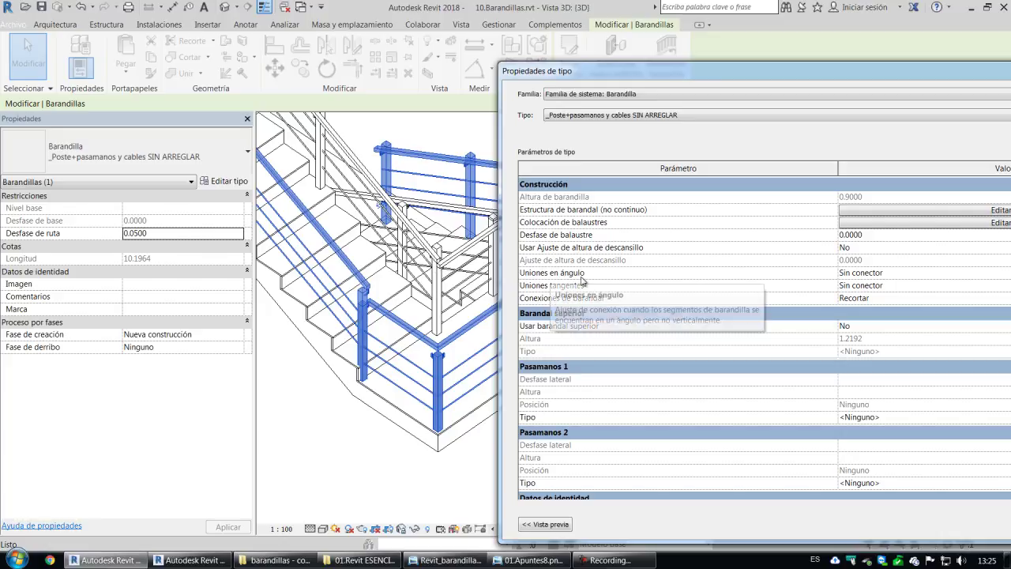
pyautogui.moveTo(621, 78); pyautogui.dragTo(707, 83)
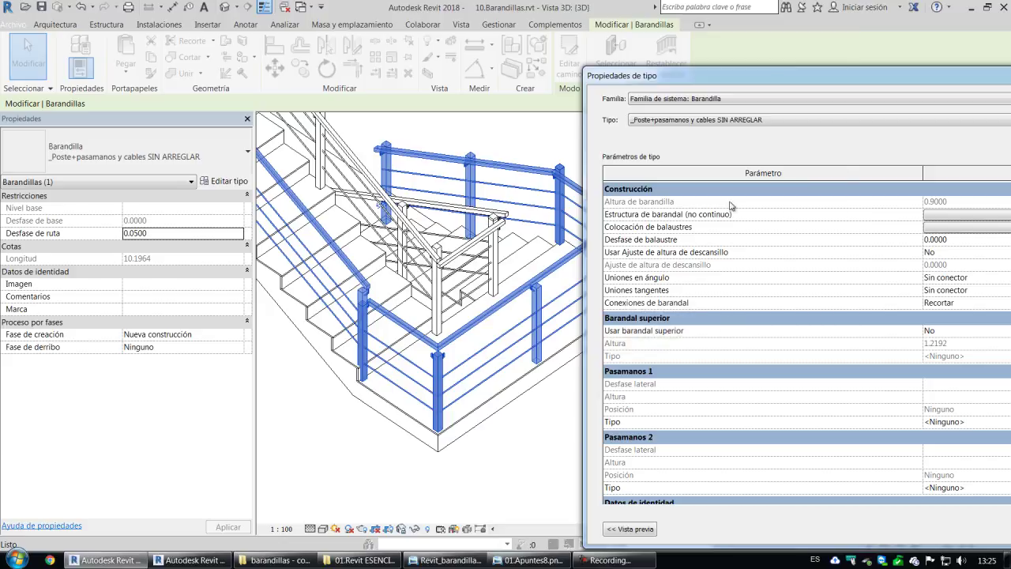
pyautogui.moveTo(720, 79); pyautogui.dragTo(669, 37)
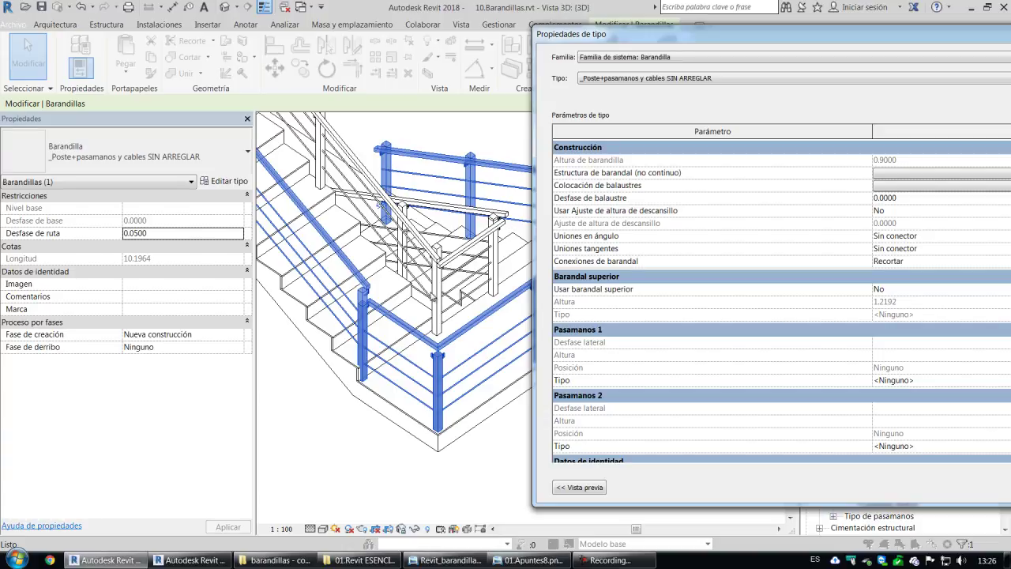
# Set both Uniones en ángulo and Uniones tangentes to Añadir segmentos verticales/horizontales for the _Poste+pasamanos y cables SIN ARREGLAR railing type and accept.
pyautogui.moveTo(801, 38); pyautogui.dragTo(468, 53)
pyautogui.click(888, 246)
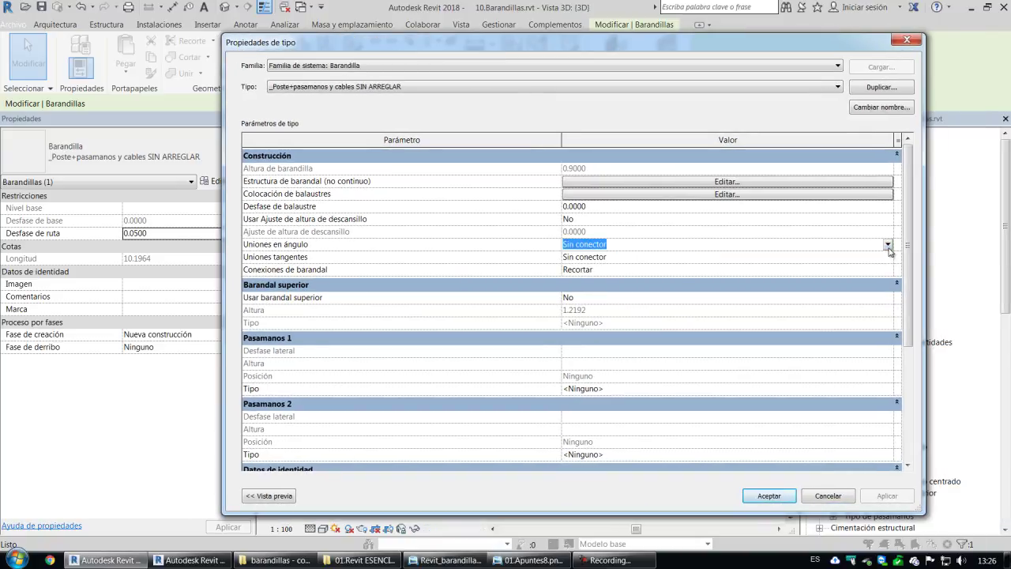
pyautogui.click(889, 246)
pyautogui.click(685, 265)
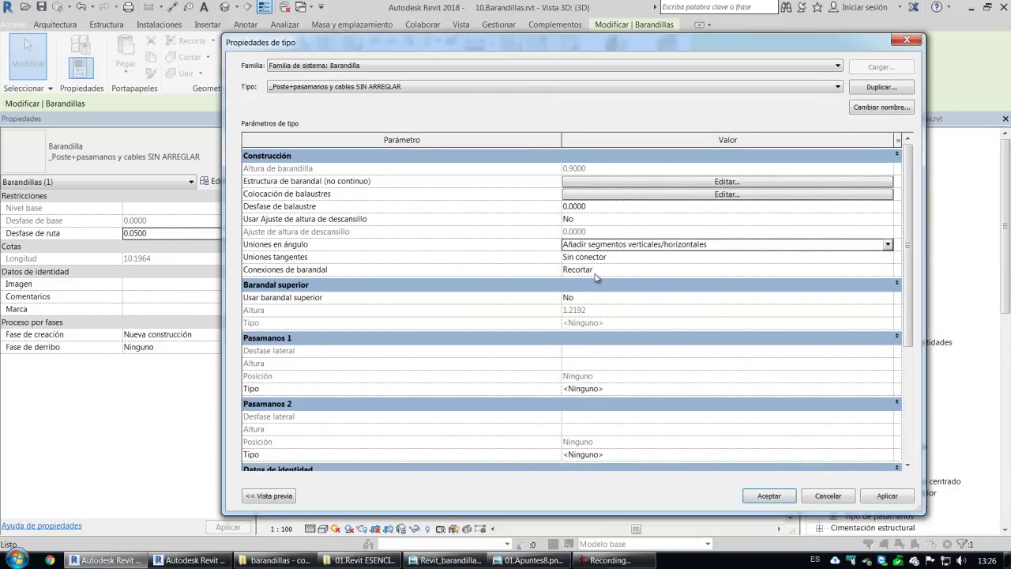
pyautogui.click(888, 258)
pyautogui.click(888, 258)
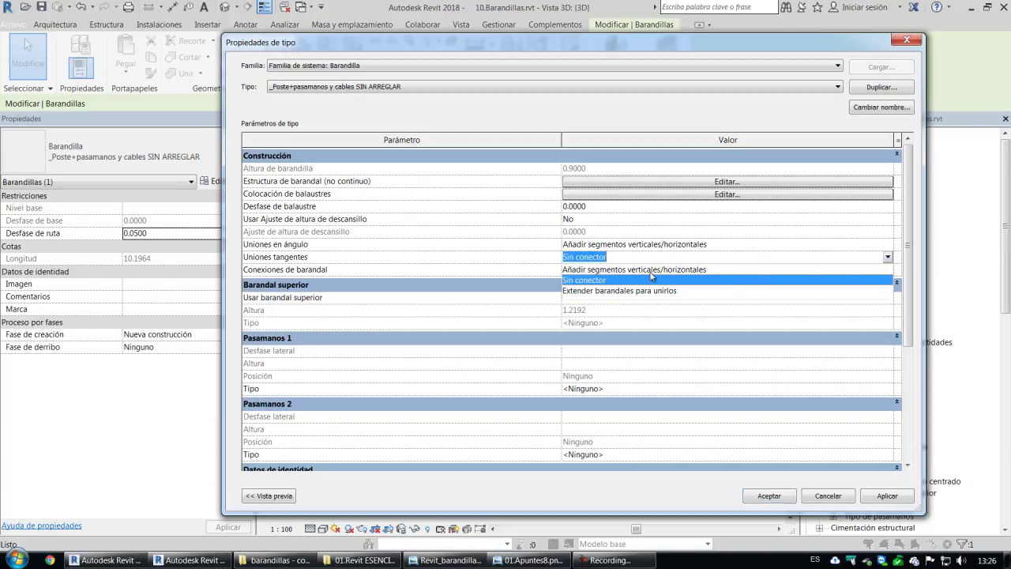
pyautogui.click(651, 270)
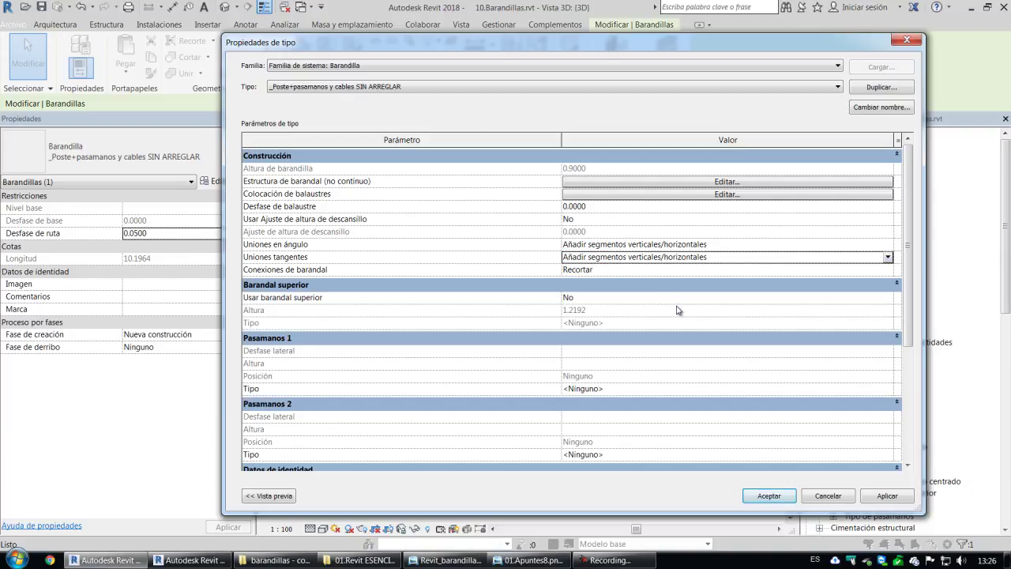
pyautogui.click(765, 495)
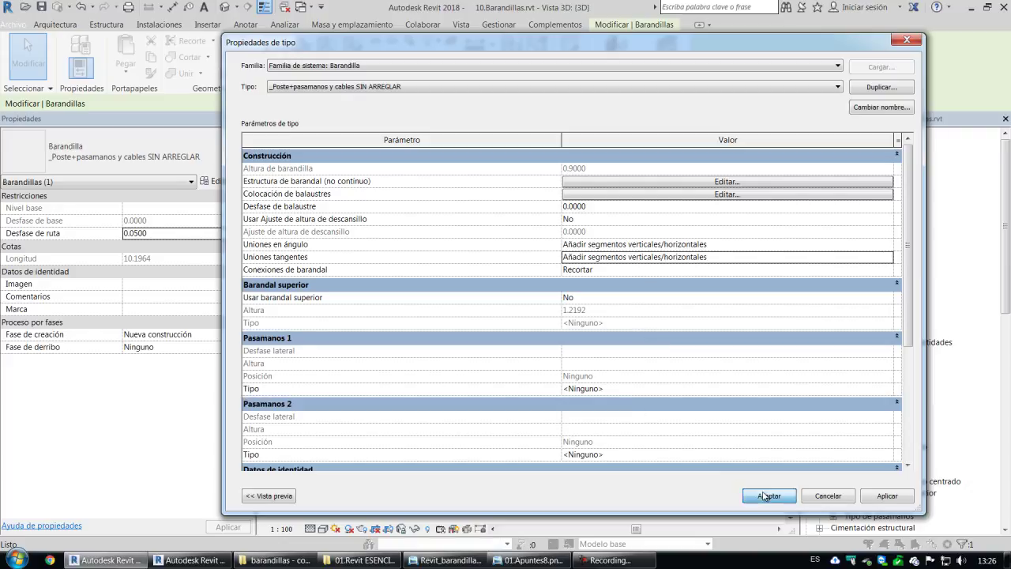
# Set Conexiones de barandal to Soldar in the type properties of the unadjusted stair's inner railing, accept, and clear the selection.
pyautogui.click(618, 472)
pyautogui.keyDown('shift'); pyautogui.moveTo(596, 468); pyautogui.dragTo(619, 462, button='middle'); pyautogui.keyUp('shift')
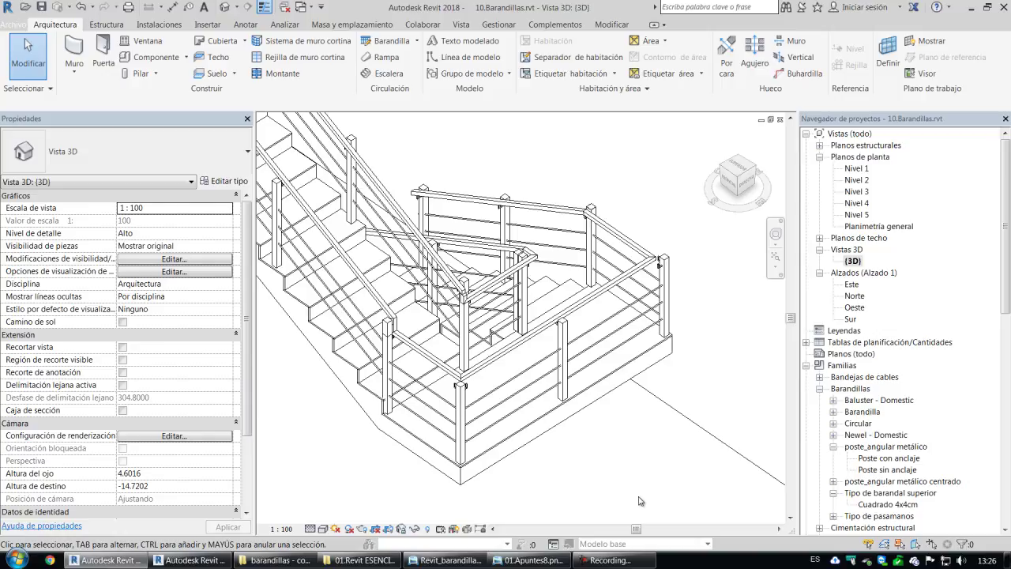
pyautogui.scroll(1, 633, 490)
pyautogui.moveTo(602, 474); pyautogui.dragTo(628, 481, button='middle')
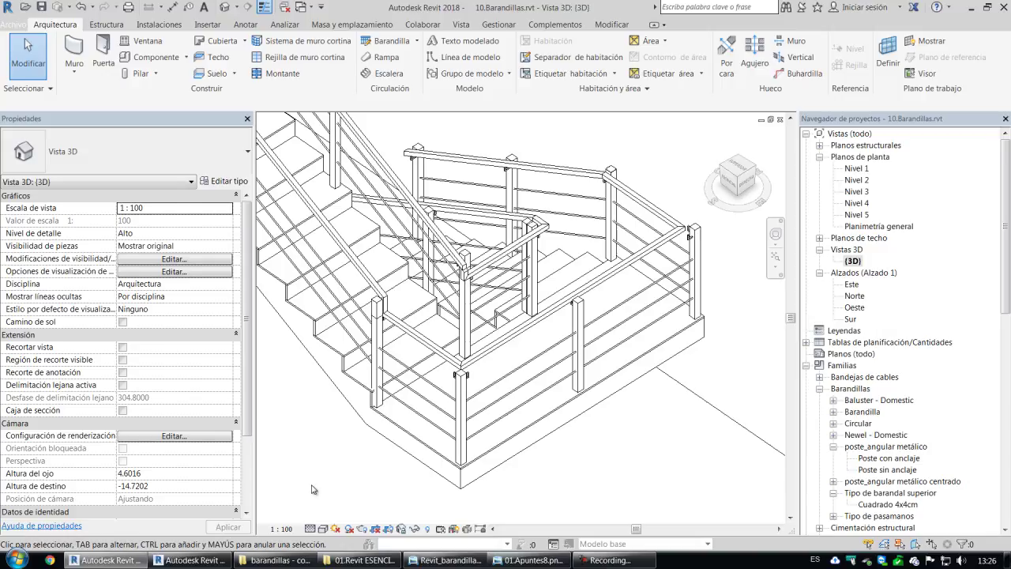
pyautogui.click(222, 181)
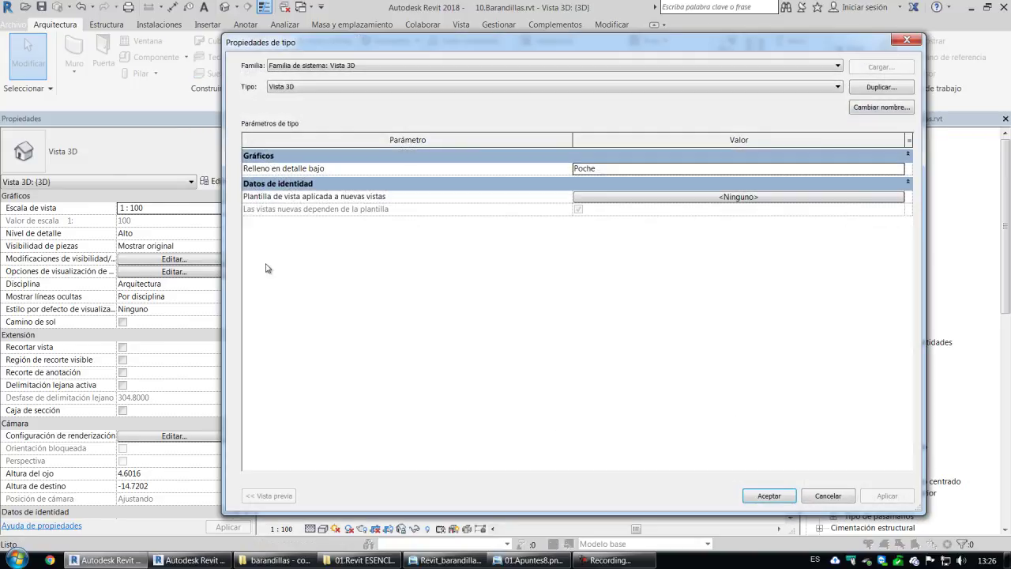
pyautogui.press('Escape')
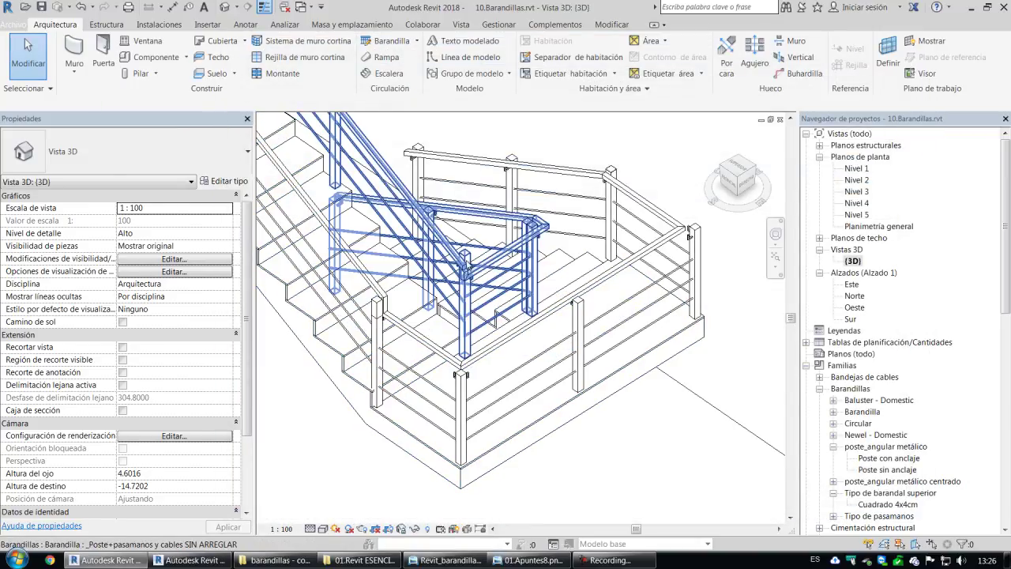
pyautogui.click(313, 271)
pyautogui.click(223, 181)
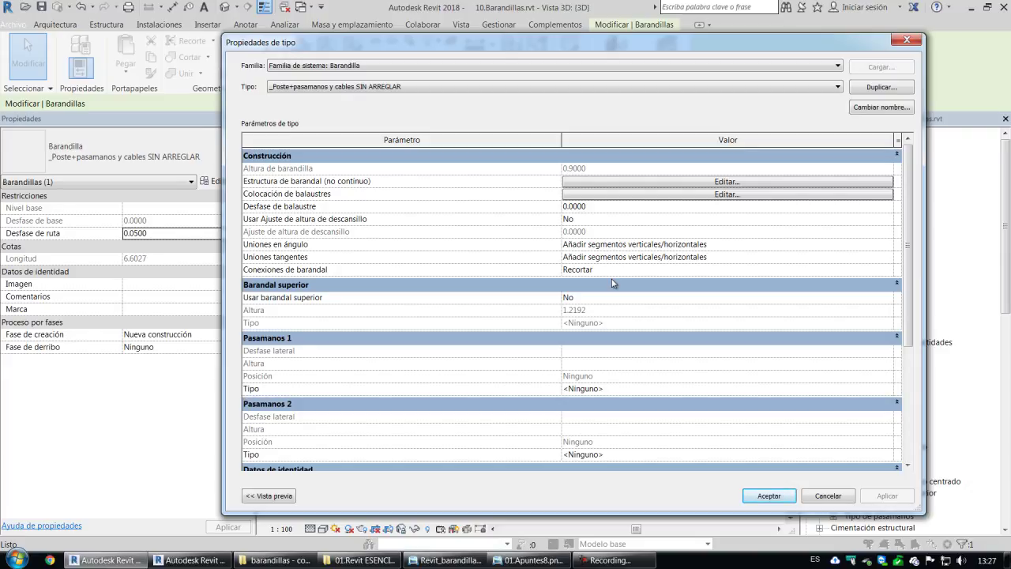
pyautogui.click(897, 272)
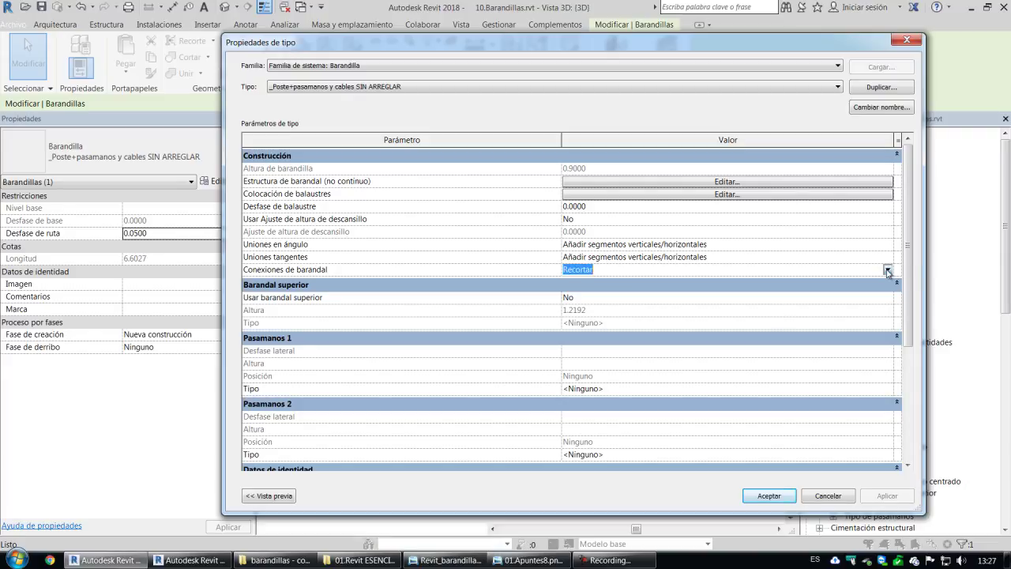
pyautogui.click(581, 294)
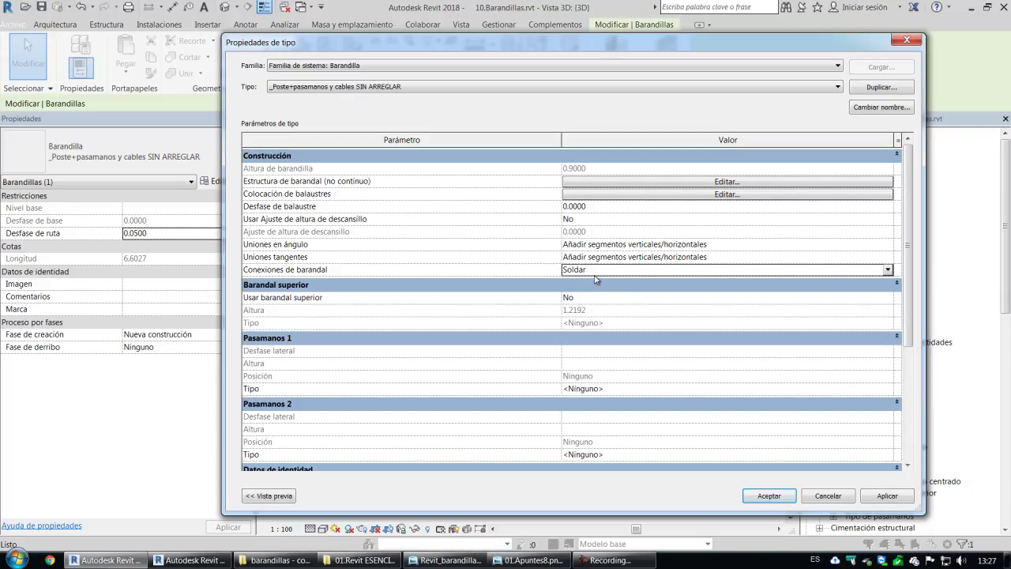
pyautogui.click(751, 496)
pyautogui.click(345, 487)
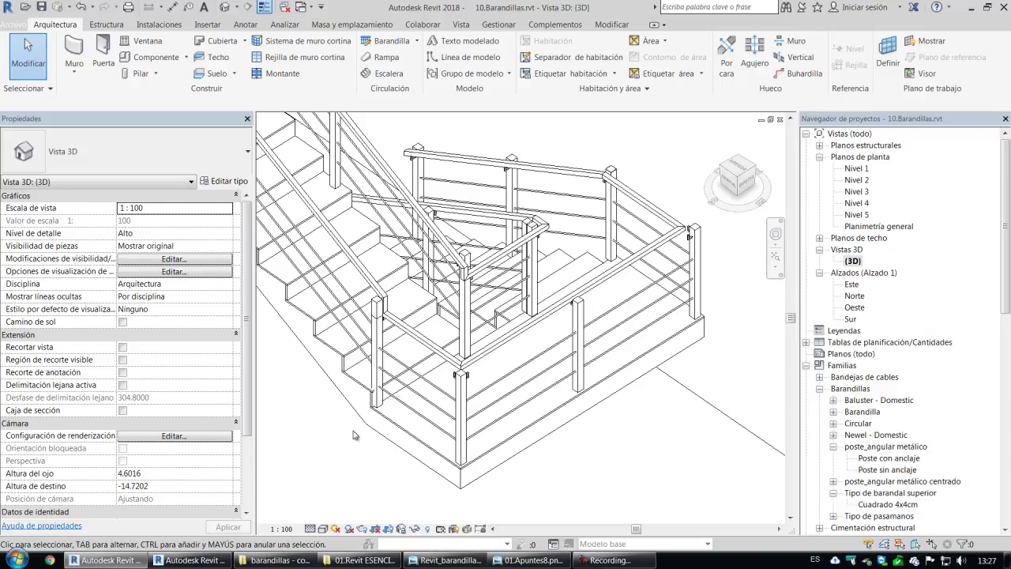
# Set both Uniones en ángulo and Uniones tangentes to Sin conector in the outer railing's type, accept, and clear the selection.
pyautogui.click(382, 399)
pyautogui.click(226, 181)
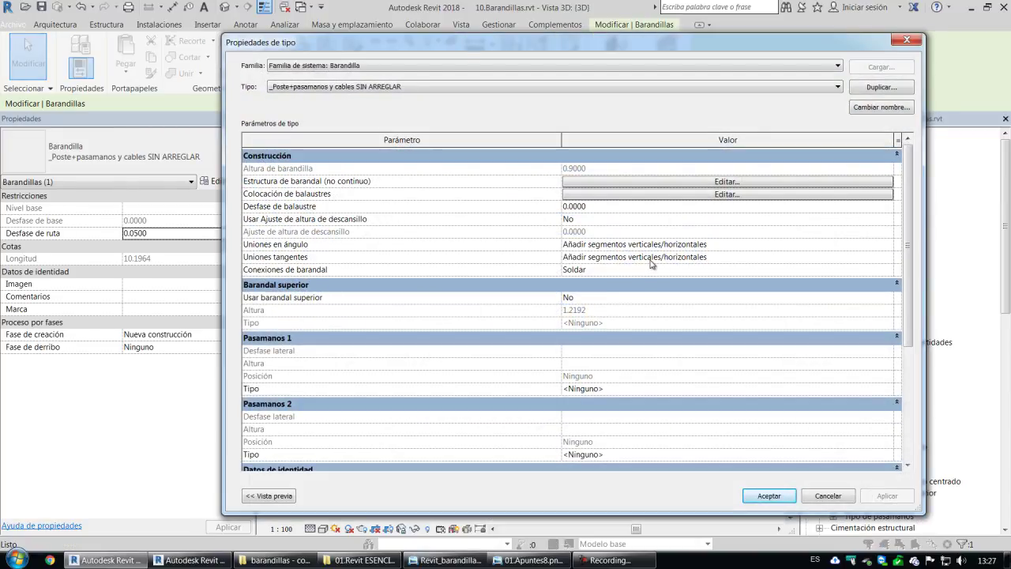
pyautogui.click(885, 244)
pyautogui.click(886, 244)
pyautogui.click(591, 268)
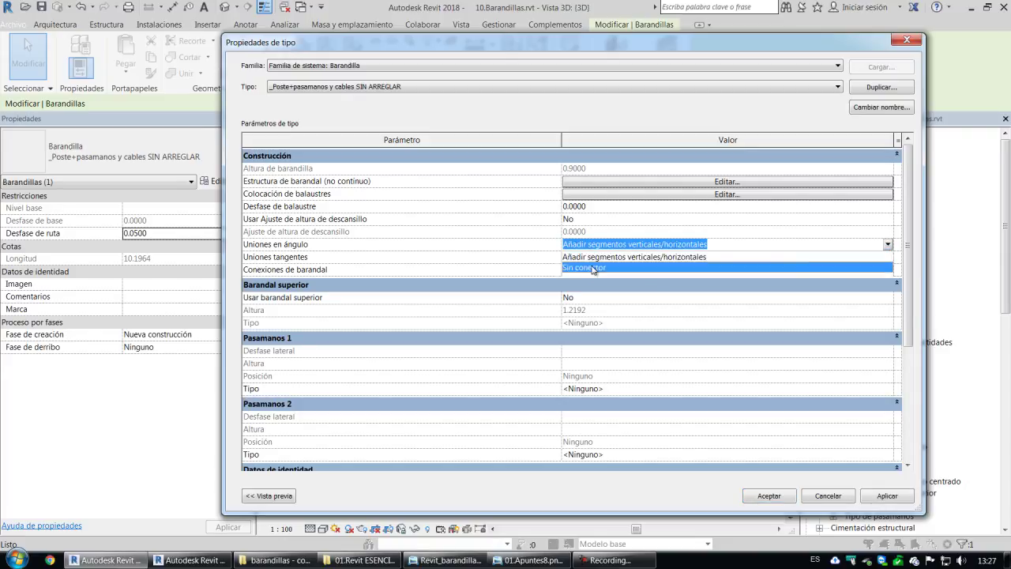
pyautogui.click(885, 257)
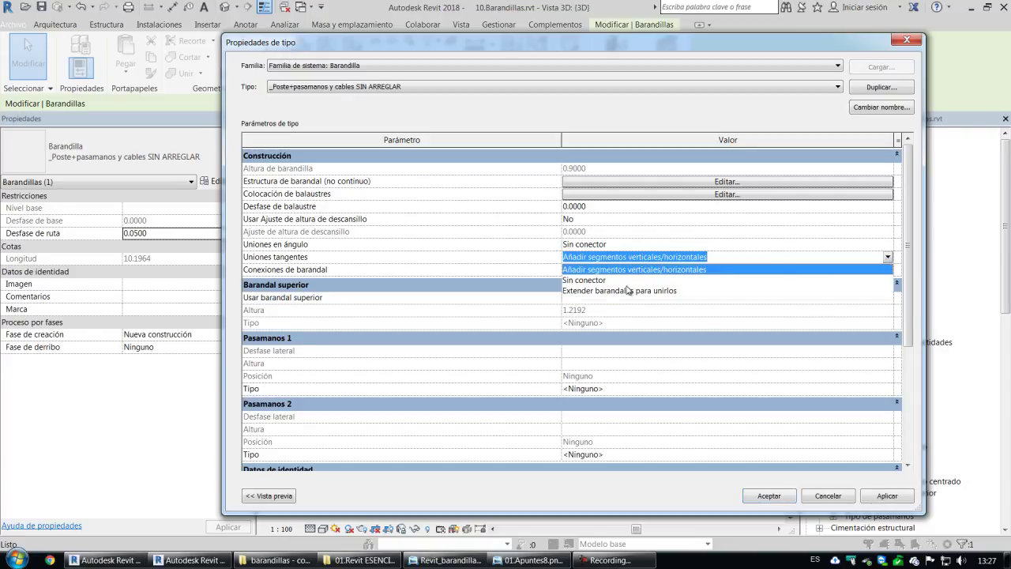
pyautogui.click(600, 270)
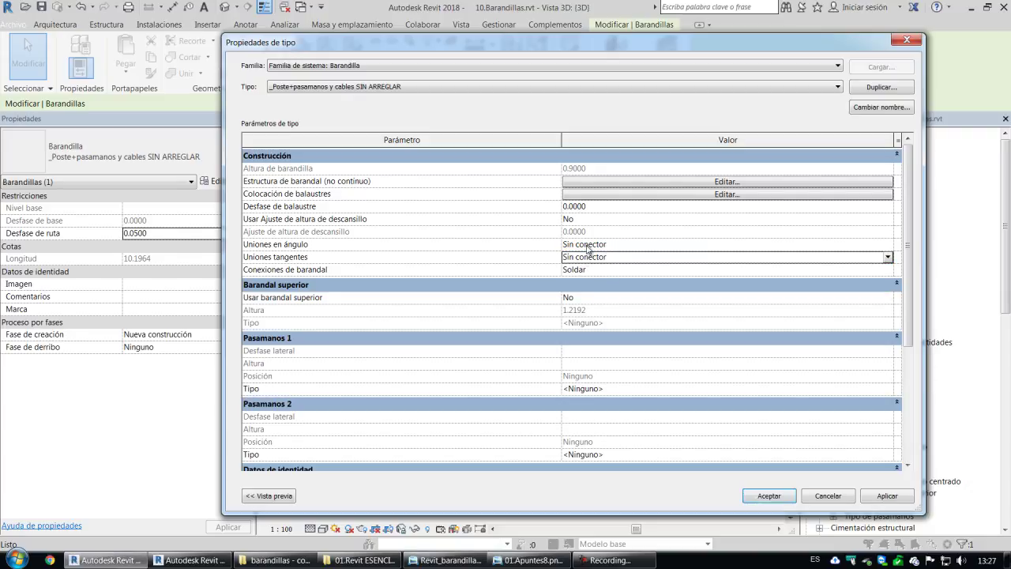
pyautogui.click(757, 496)
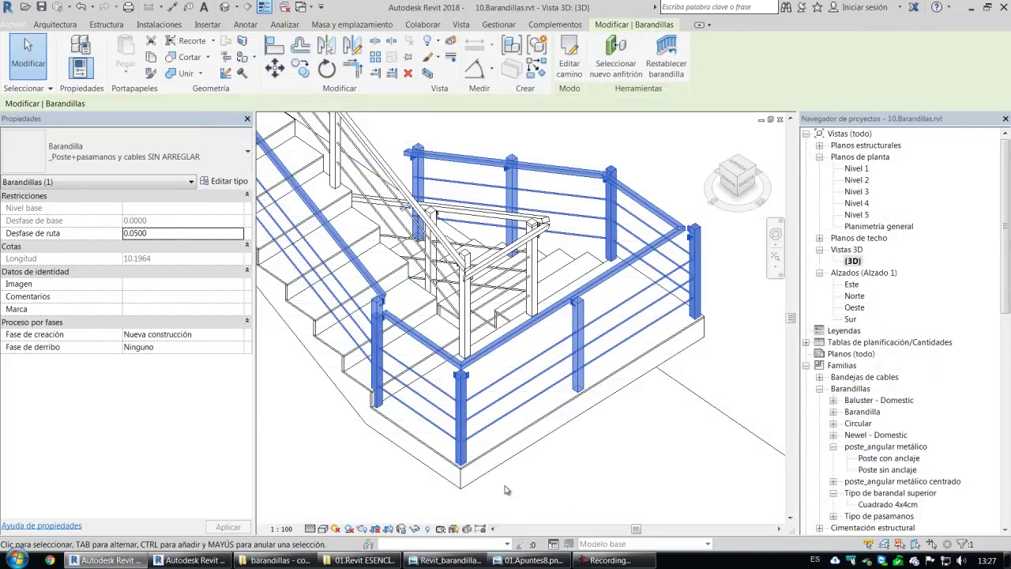
pyautogui.click(352, 481)
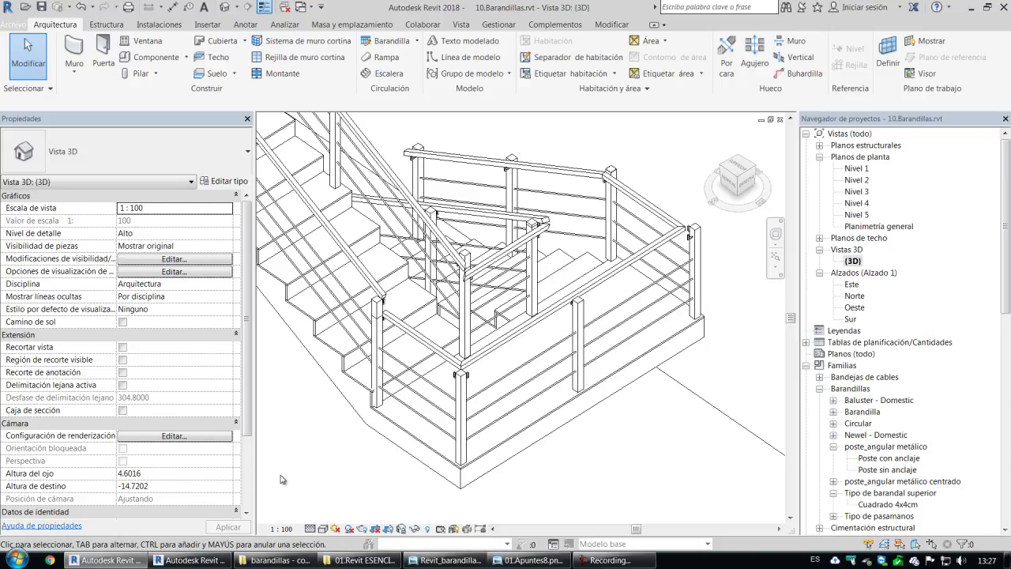
# Reopen the outer railing's type properties and set Conexiones de barandal to Recortar.
pyautogui.click(382, 371)
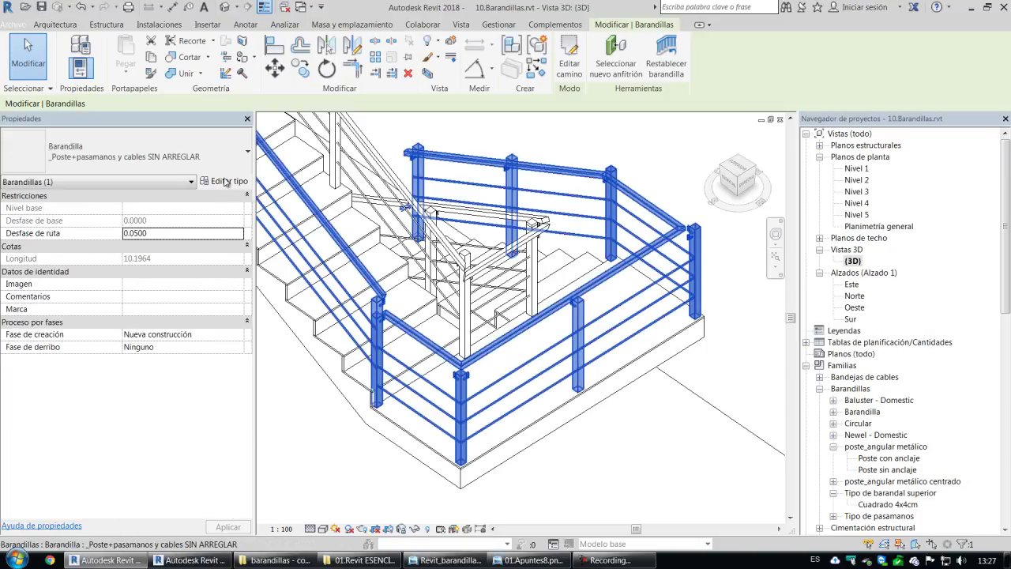
pyautogui.click(224, 180)
pyautogui.click(600, 269)
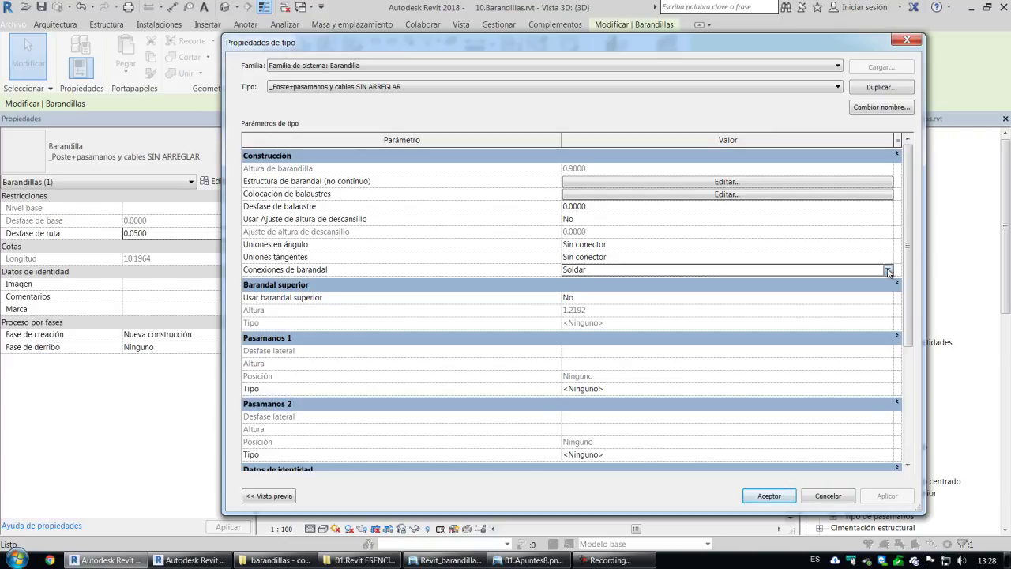
pyautogui.click(601, 269)
pyautogui.click(583, 282)
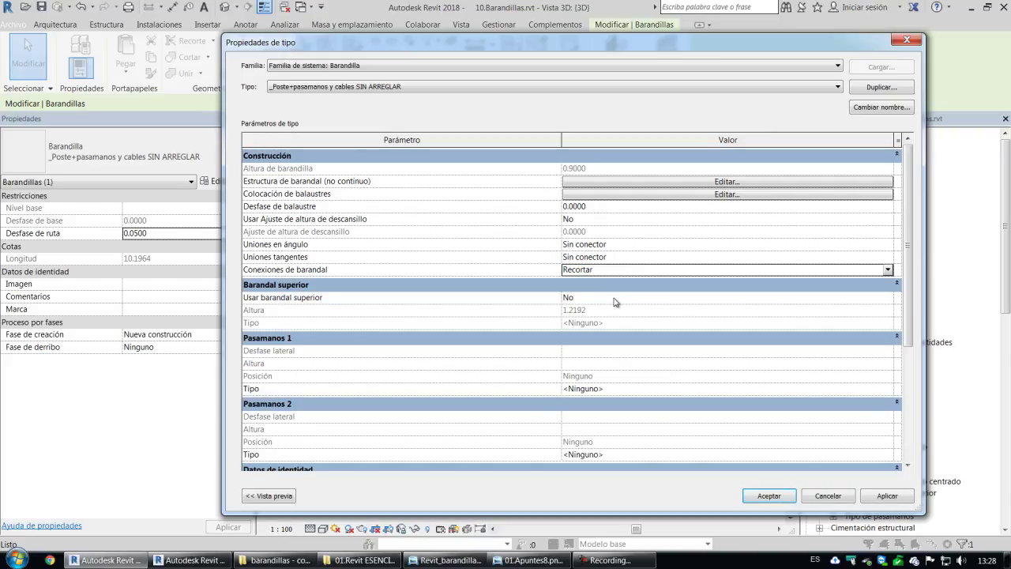
# Set Uniones en ángulo and Uniones tangentes to Añadir segmentos verticales/horizontales and Conexiones de barandal to Soldar.
pyautogui.click(885, 248)
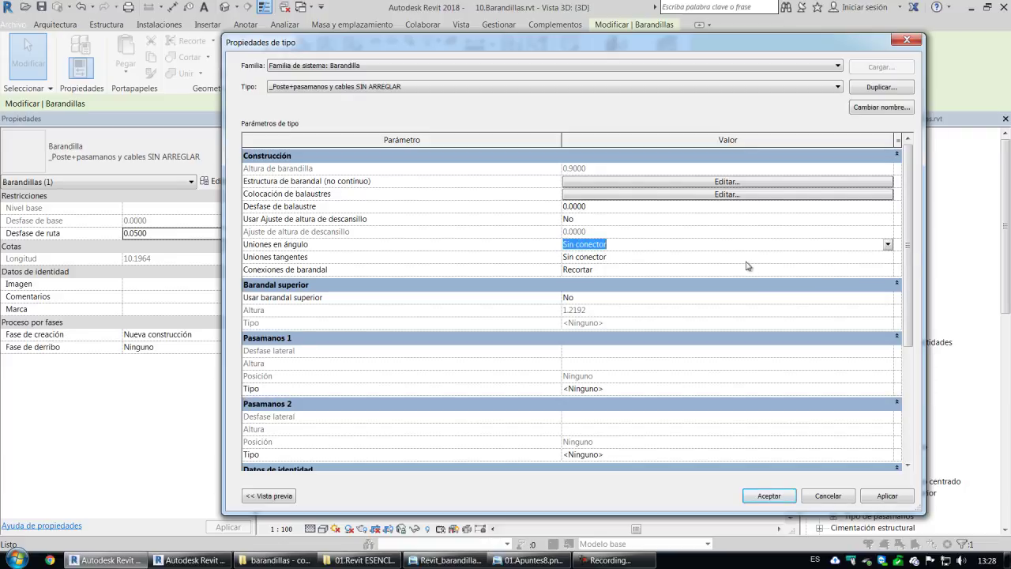
pyautogui.click(886, 248)
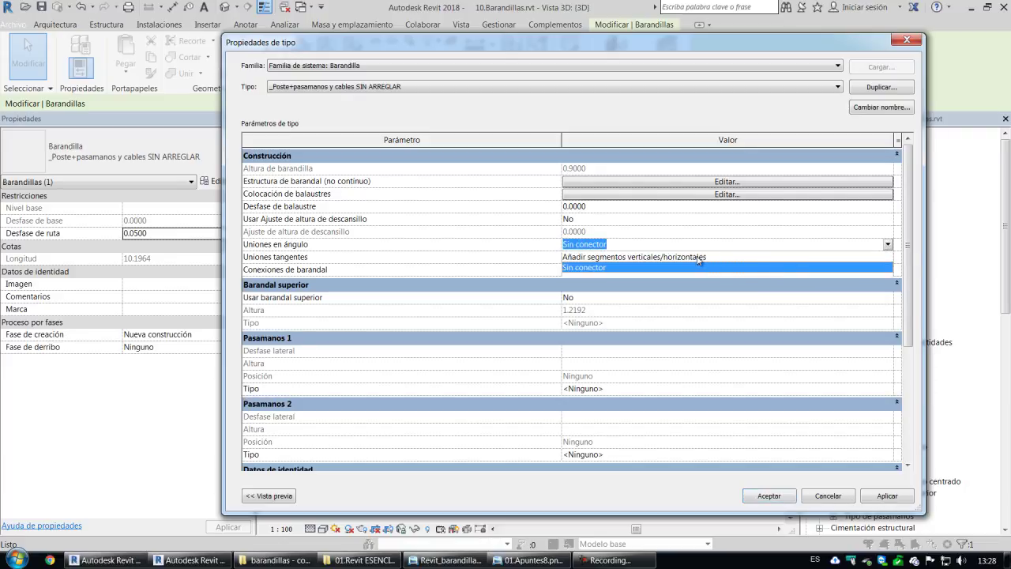
pyautogui.click(730, 259)
pyautogui.click(886, 258)
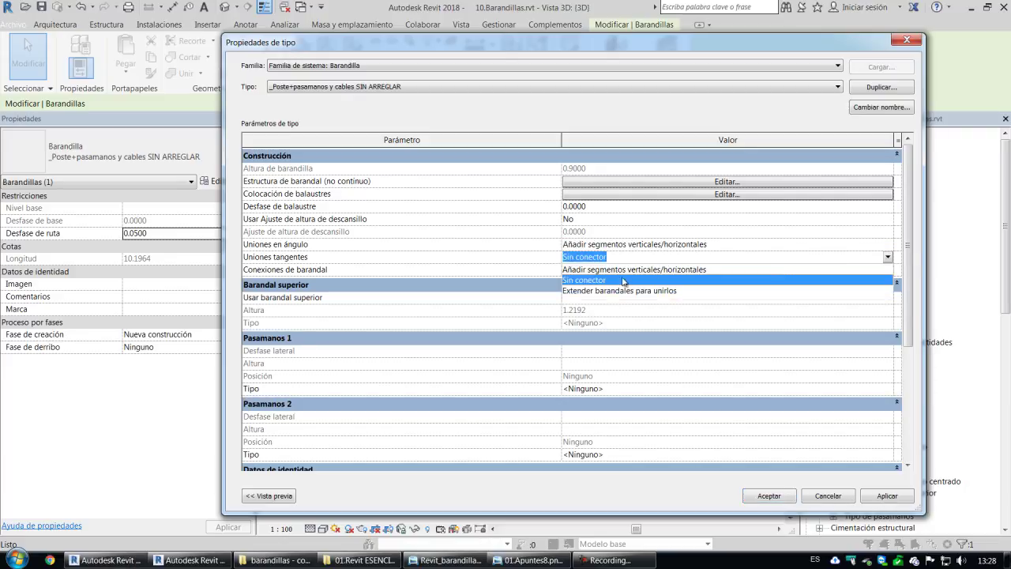
pyautogui.click(594, 282)
pyautogui.click(888, 269)
pyautogui.click(585, 294)
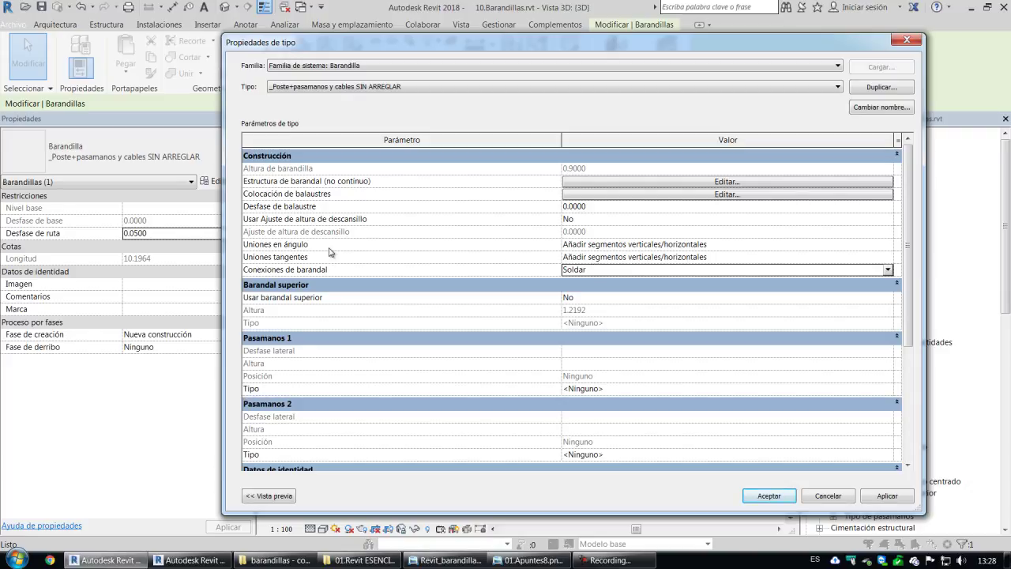
# Set Uniones tangentes to Extender barandales para unirlos, compare the join parameters with the landing beside the dialog, and accept.
pyautogui.moveTo(281, 258)
pyautogui.click(888, 260)
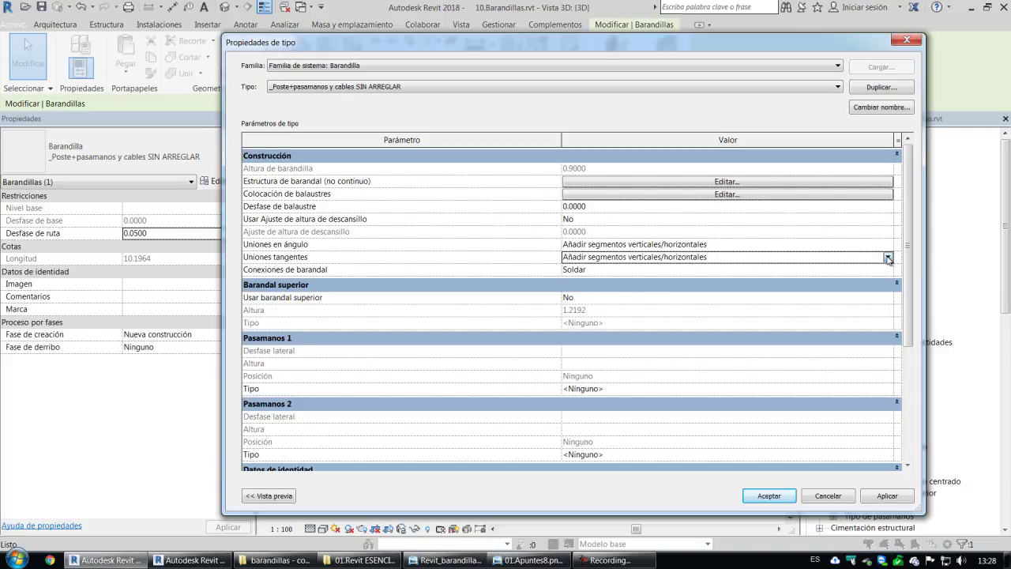
pyautogui.click(887, 258)
pyautogui.click(626, 290)
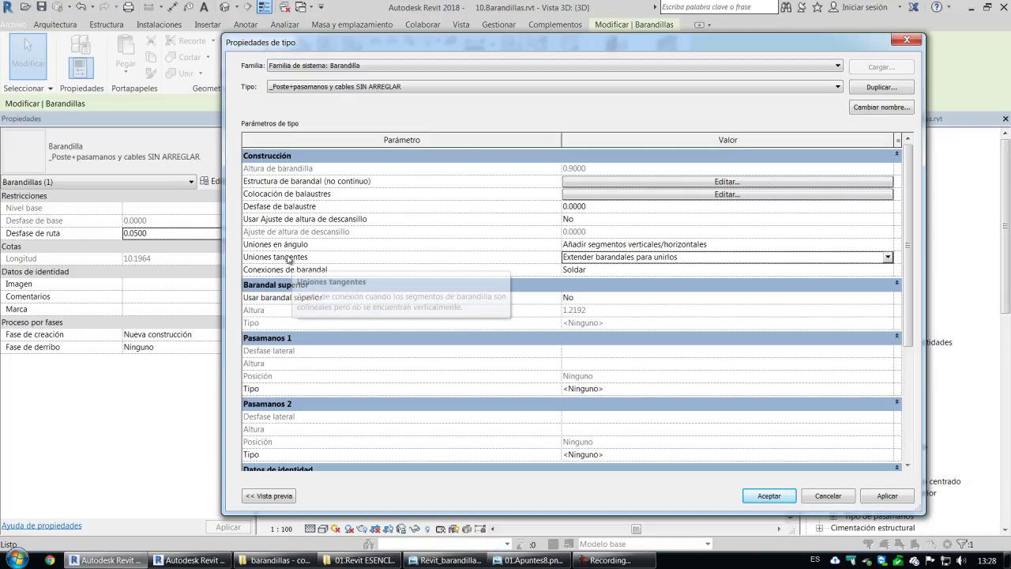
pyautogui.moveTo(419, 46); pyautogui.dragTo(812, 92)
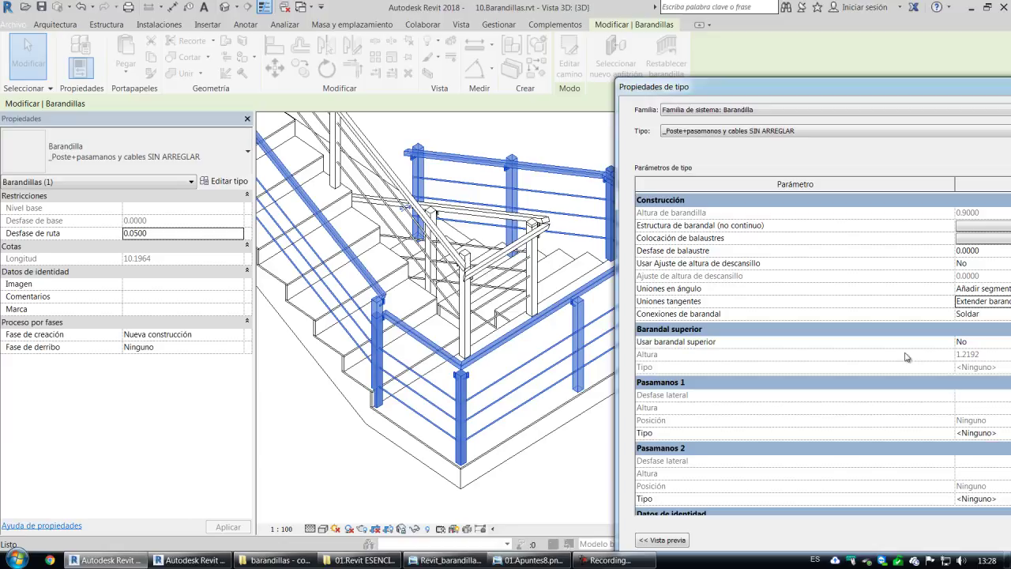
pyautogui.moveTo(787, 92); pyautogui.dragTo(688, 60)
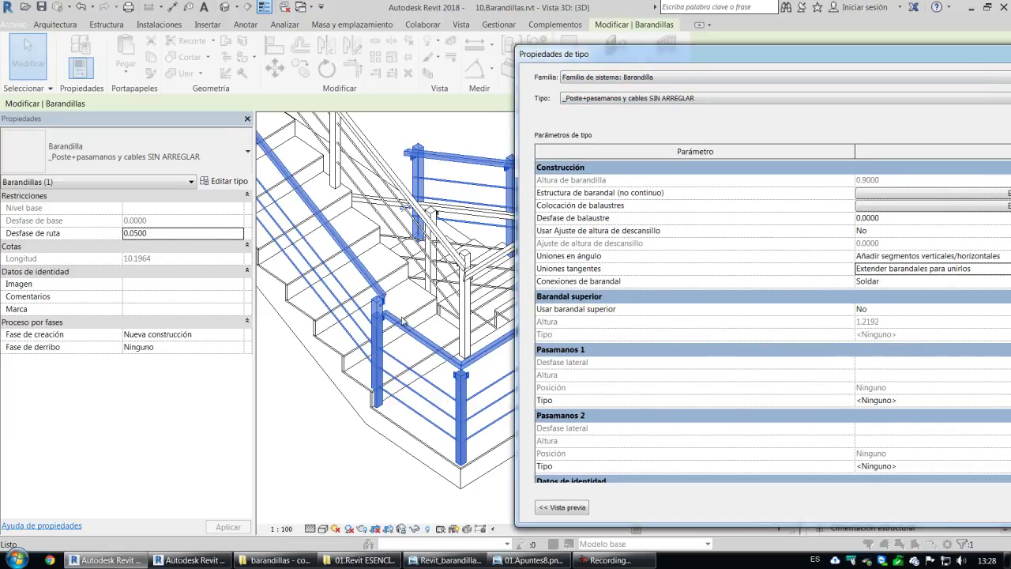
pyautogui.moveTo(760, 62); pyautogui.dragTo(721, 44)
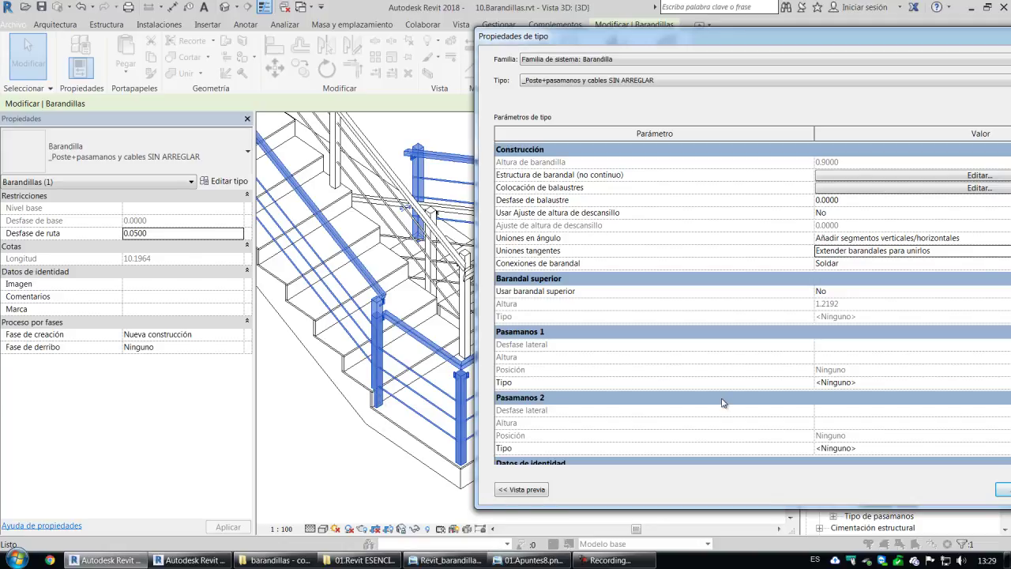
pyautogui.moveTo(647, 42); pyautogui.dragTo(538, 15)
pyautogui.click(909, 462)
# Clear the selection and examine the adjusted rail joins along the flight and landing, then bring the neighbouring stair and straight railing into view.
pyautogui.keyDown('shift'); pyautogui.moveTo(517, 478); pyautogui.dragTo(458, 202, button='middle'); pyautogui.keyUp('shift')
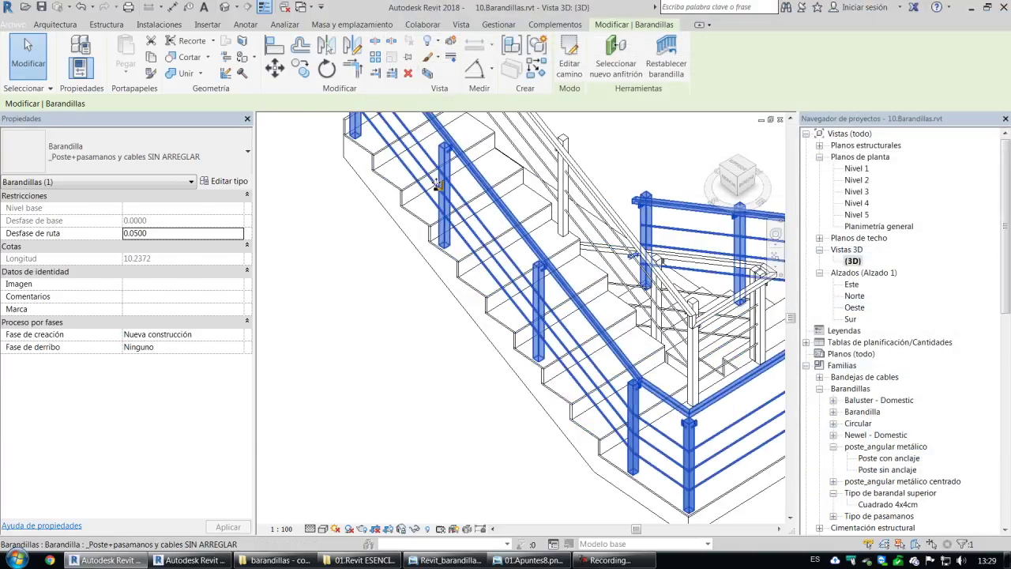
pyautogui.keyDown('shift'); pyautogui.moveTo(380, 172); pyautogui.dragTo(371, 150, button='middle'); pyautogui.keyUp('shift')
pyautogui.click(424, 368)
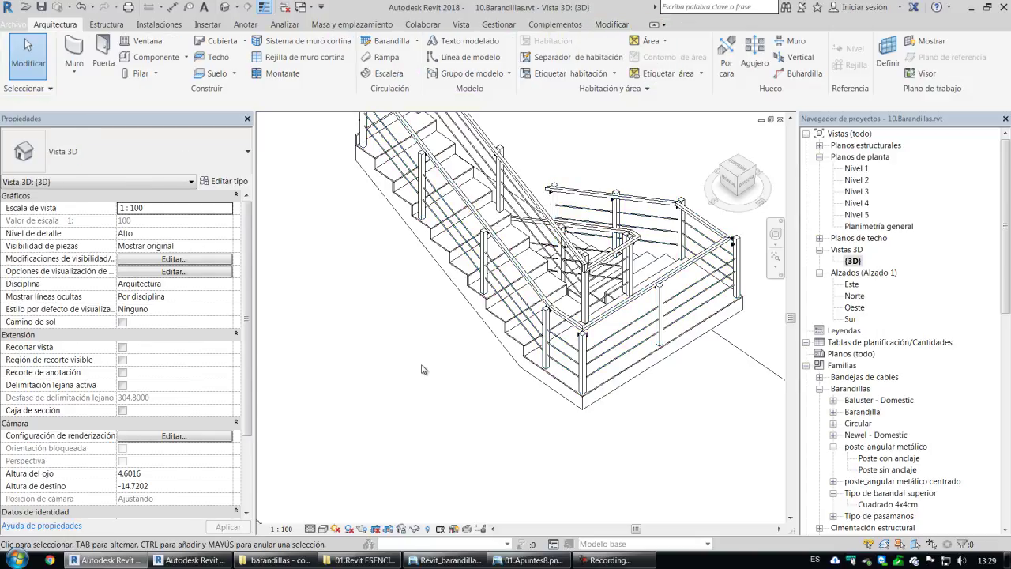
pyautogui.keyDown('shift'); pyautogui.moveTo(425, 369); pyautogui.dragTo(446, 498, button='middle'); pyautogui.keyUp('shift')
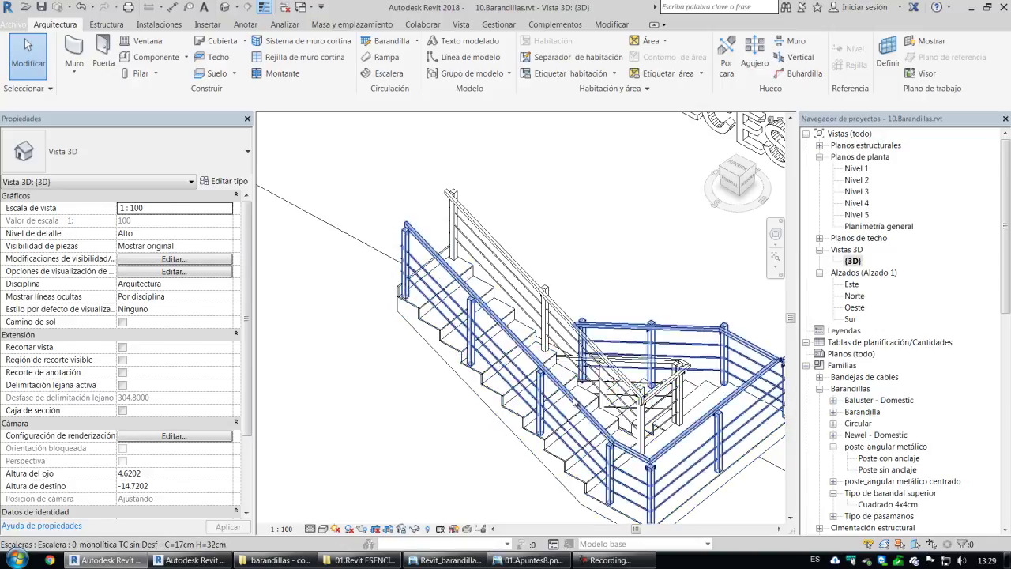
pyautogui.moveTo(515, 499); pyautogui.dragTo(491, 444, button='middle')
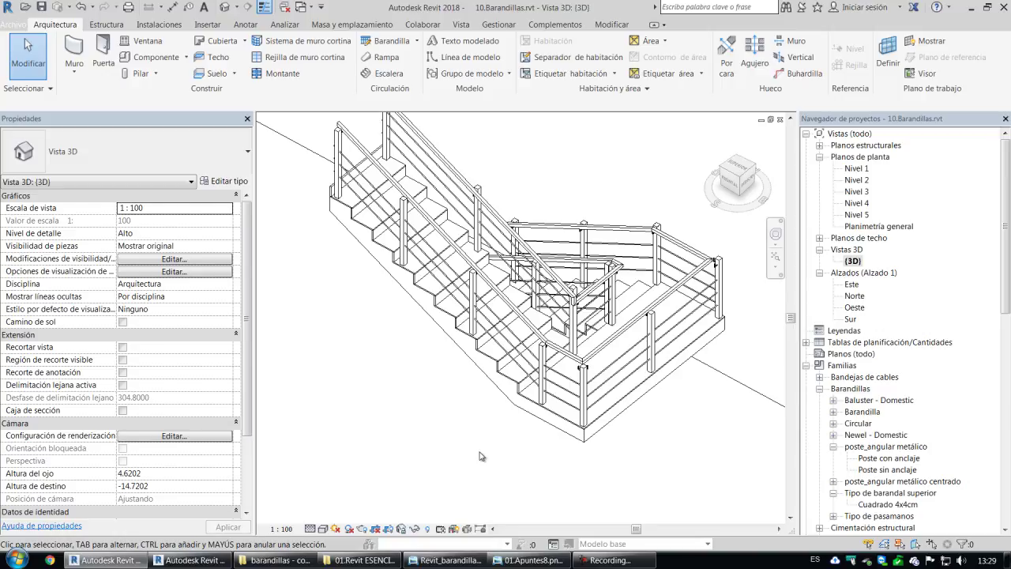
pyautogui.scroll(-1, 480, 456)
pyautogui.moveTo(480, 456)
pyautogui.keyDown('shift'); pyautogui.mouseDown(button='middle')
pyautogui.moveTo(458, 386)
pyautogui.moveTo(505, 467)
pyautogui.moveTo(491, 463)
pyautogui.mouseUp(button='middle'); pyautogui.keyUp('shift')
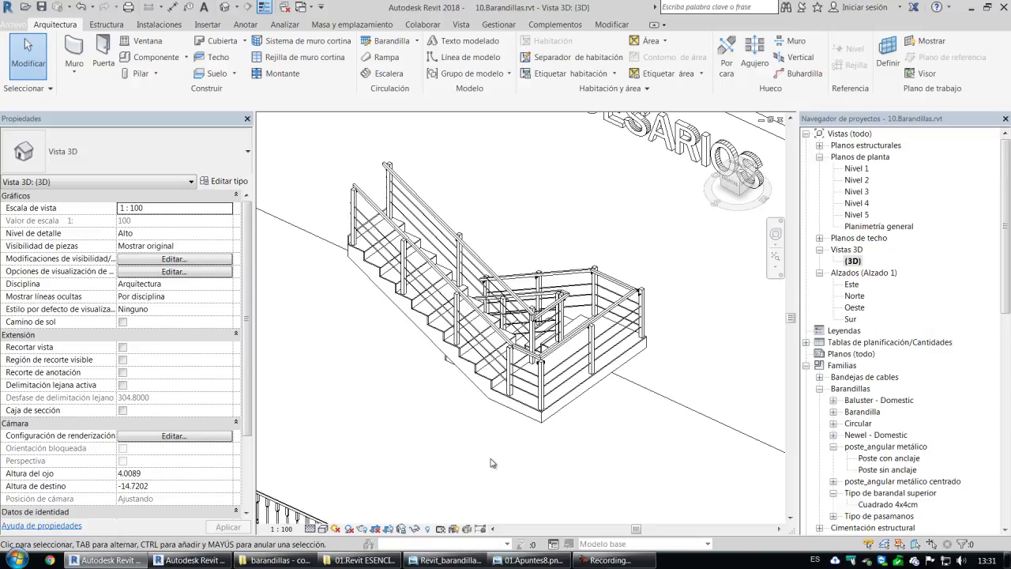
pyautogui.scroll(-4, 490, 462)
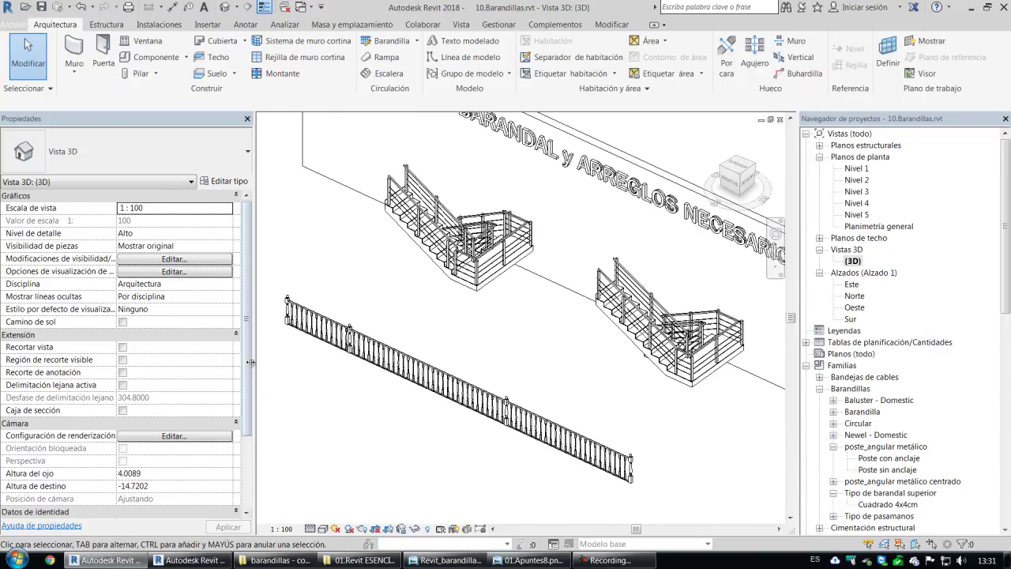